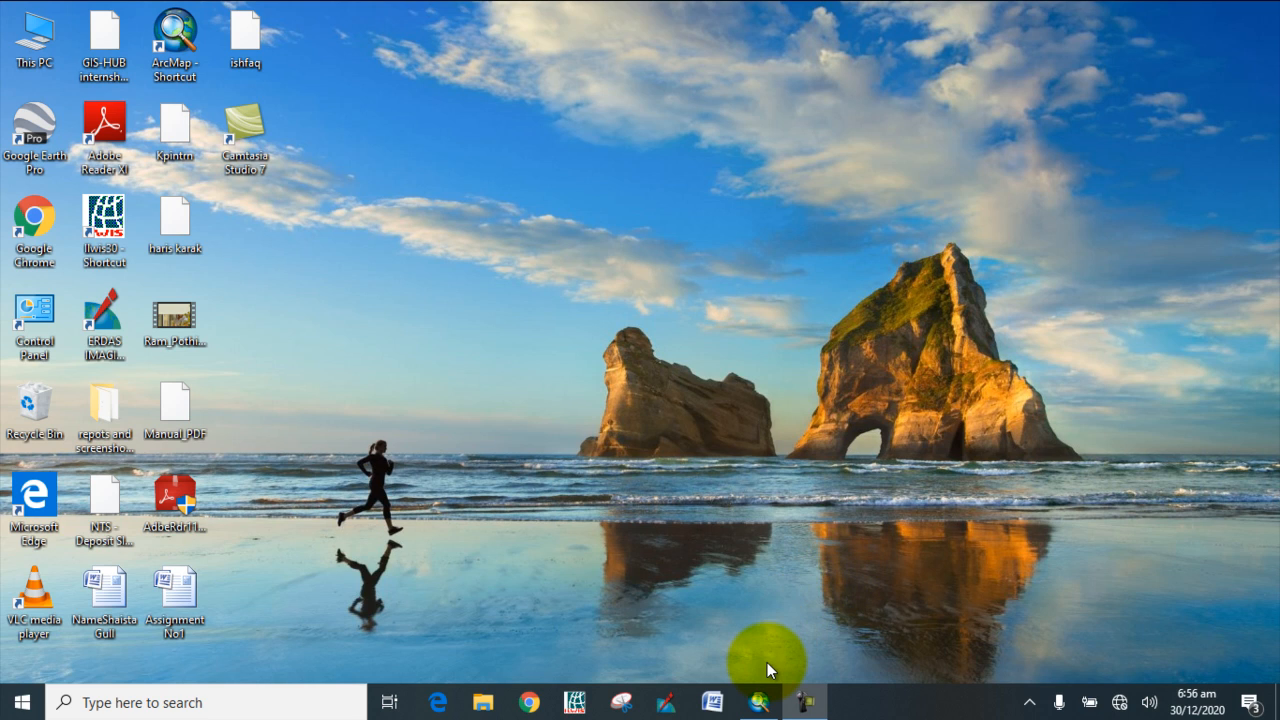
Switch to ArcMap and display the Georeferencing toolbar
left_click(758, 698)
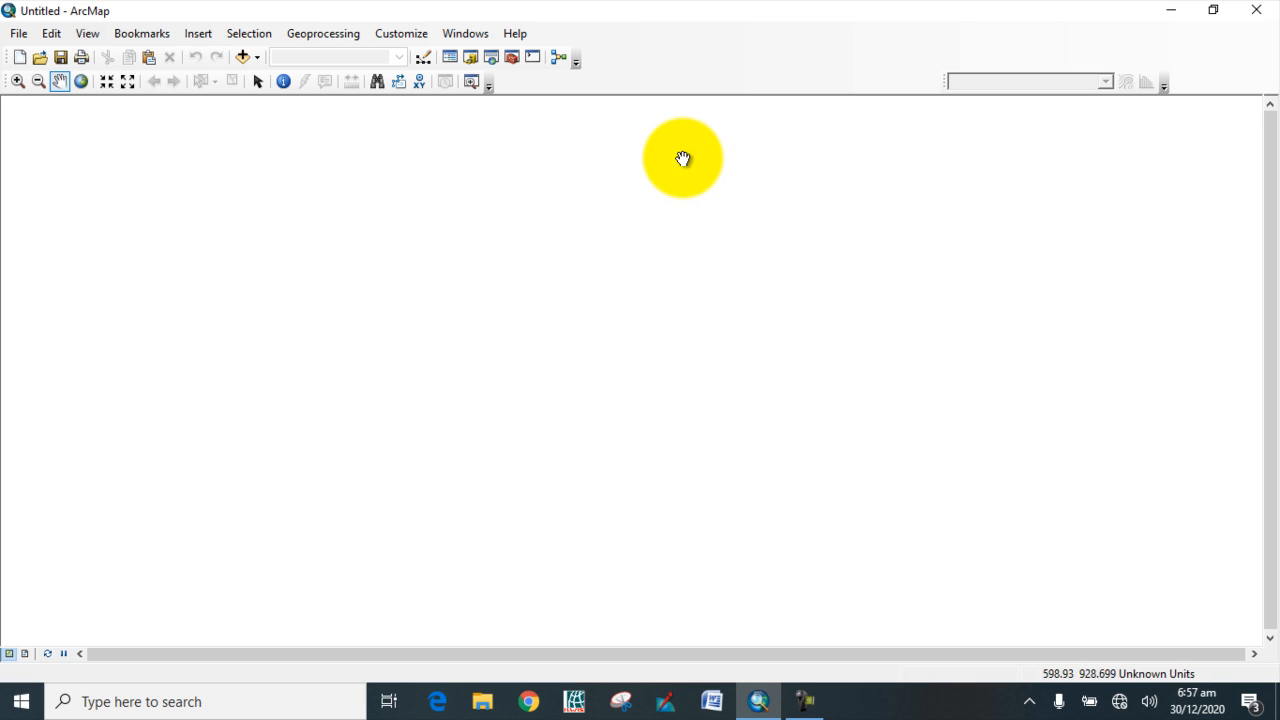
right_click(670, 30)
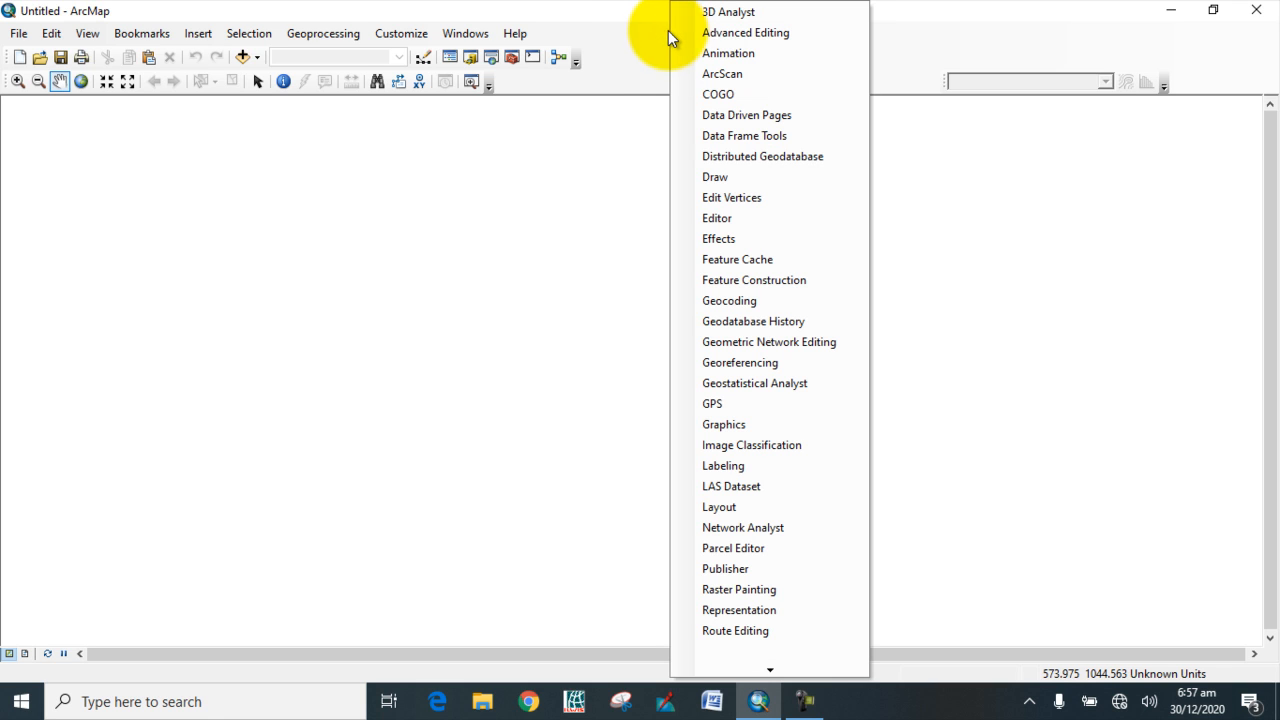
left_click(633, 30)
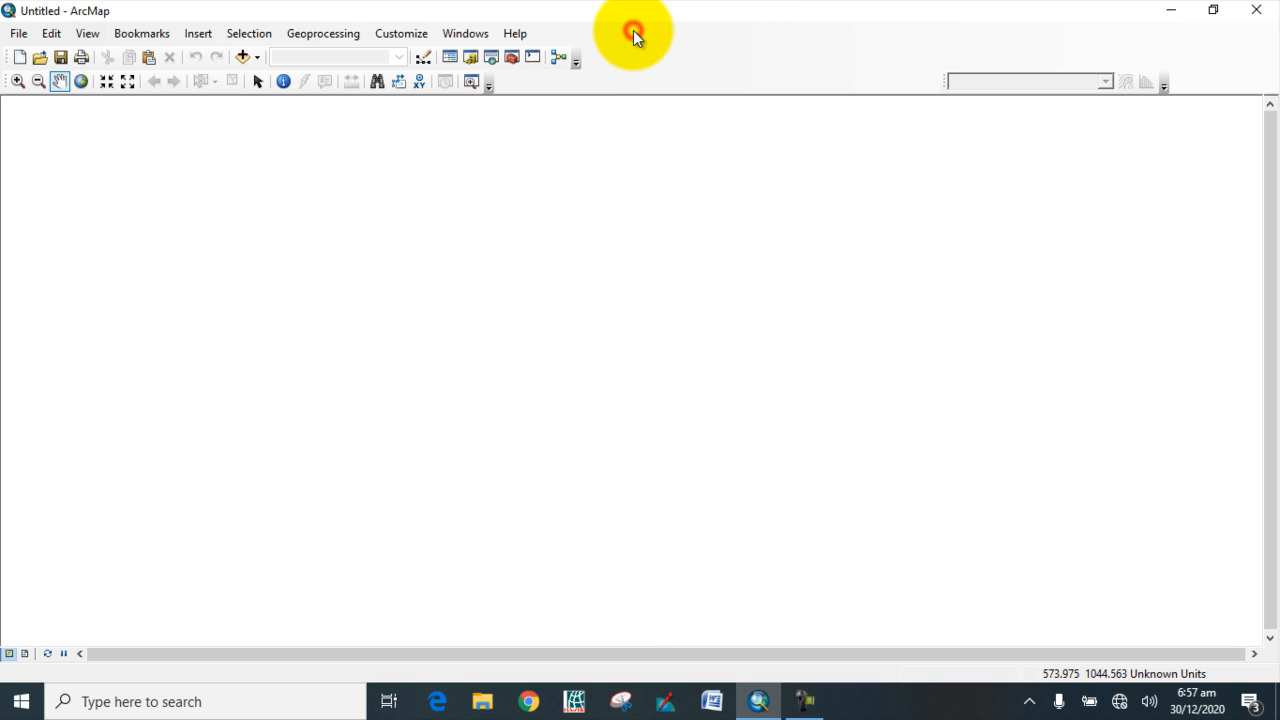
right_click(689, 33)
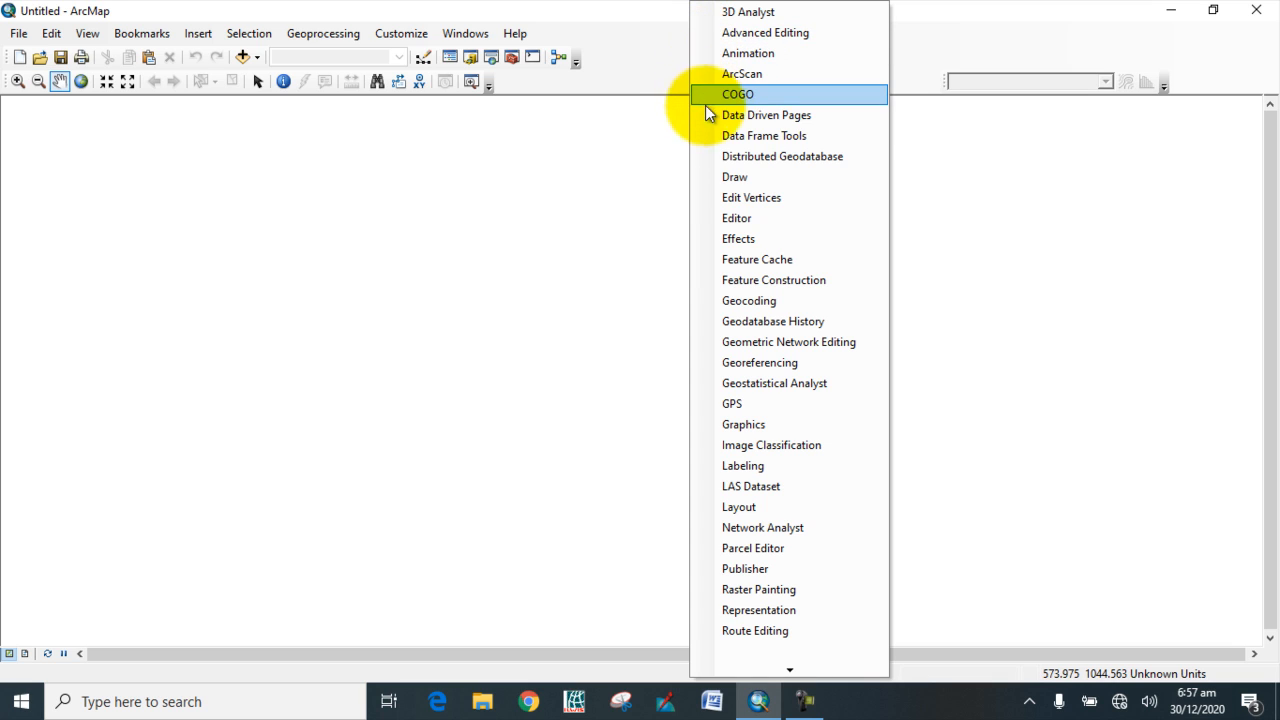
left_click(716, 362)
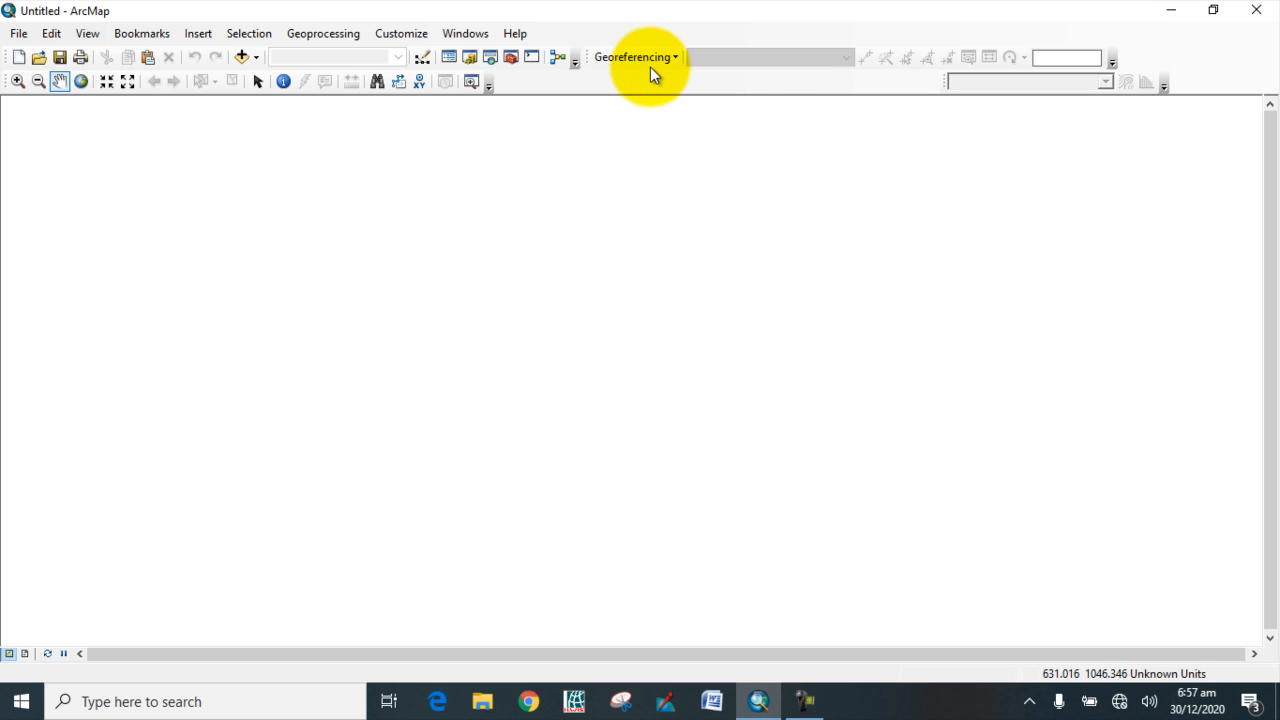
Display the Editor and Layout toolbars as well
right_click(655, 36)
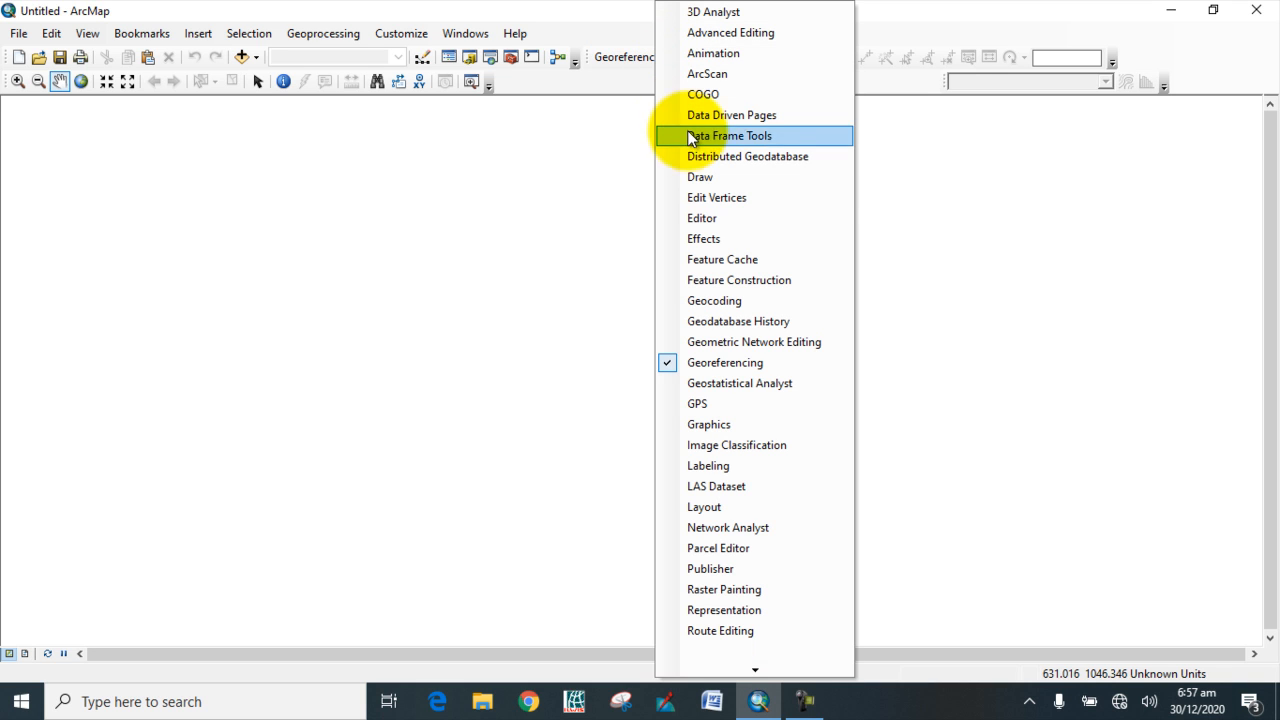
left_click(682, 218)
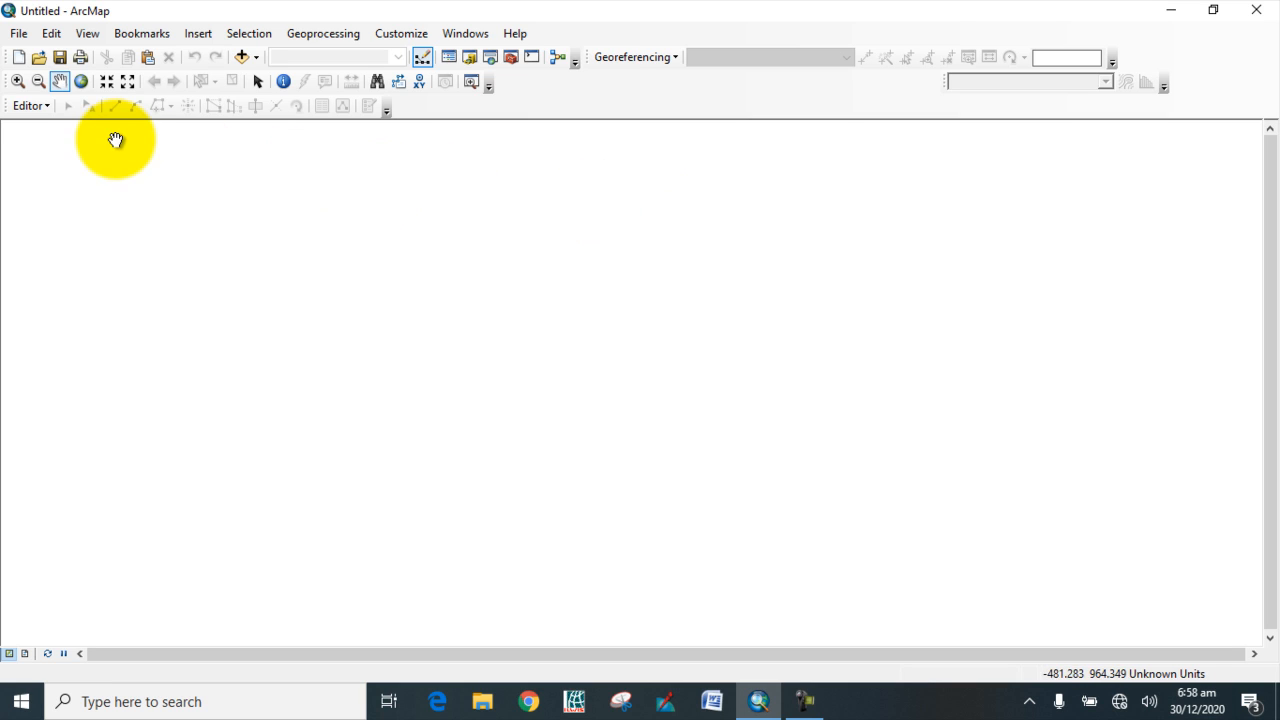
left_click(44, 110)
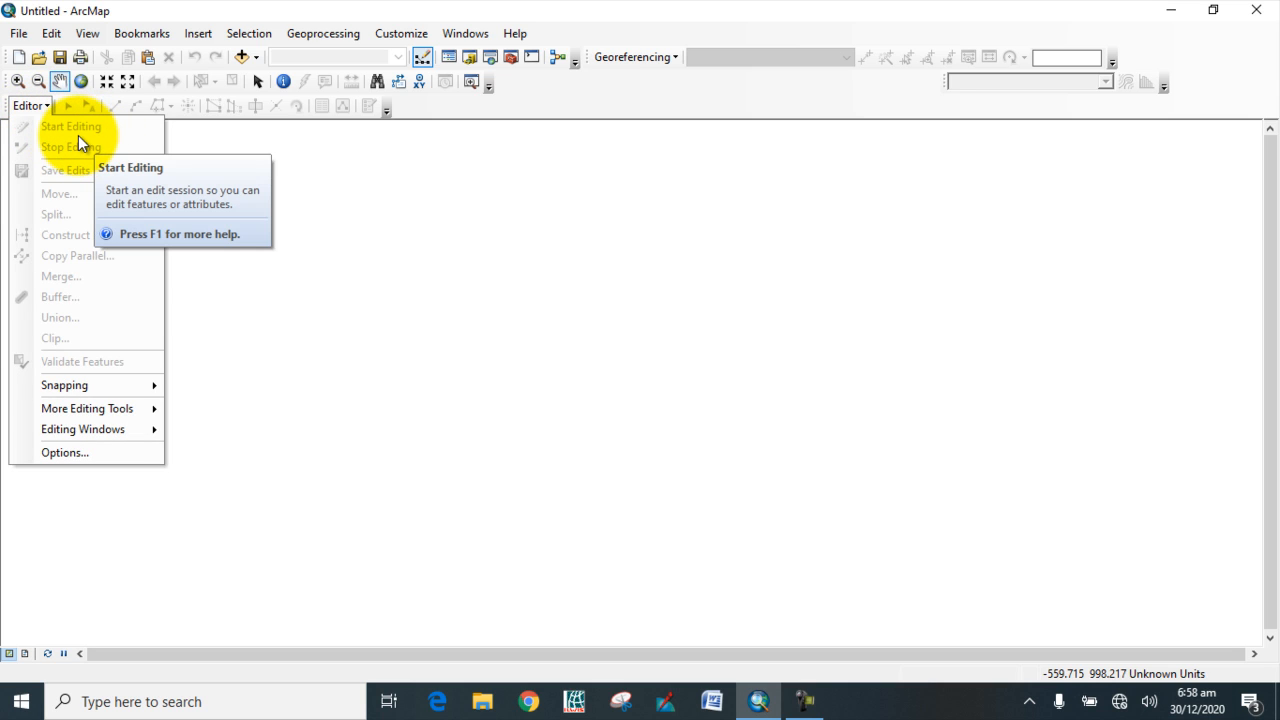
left_click(603, 90)
right_click(620, 37)
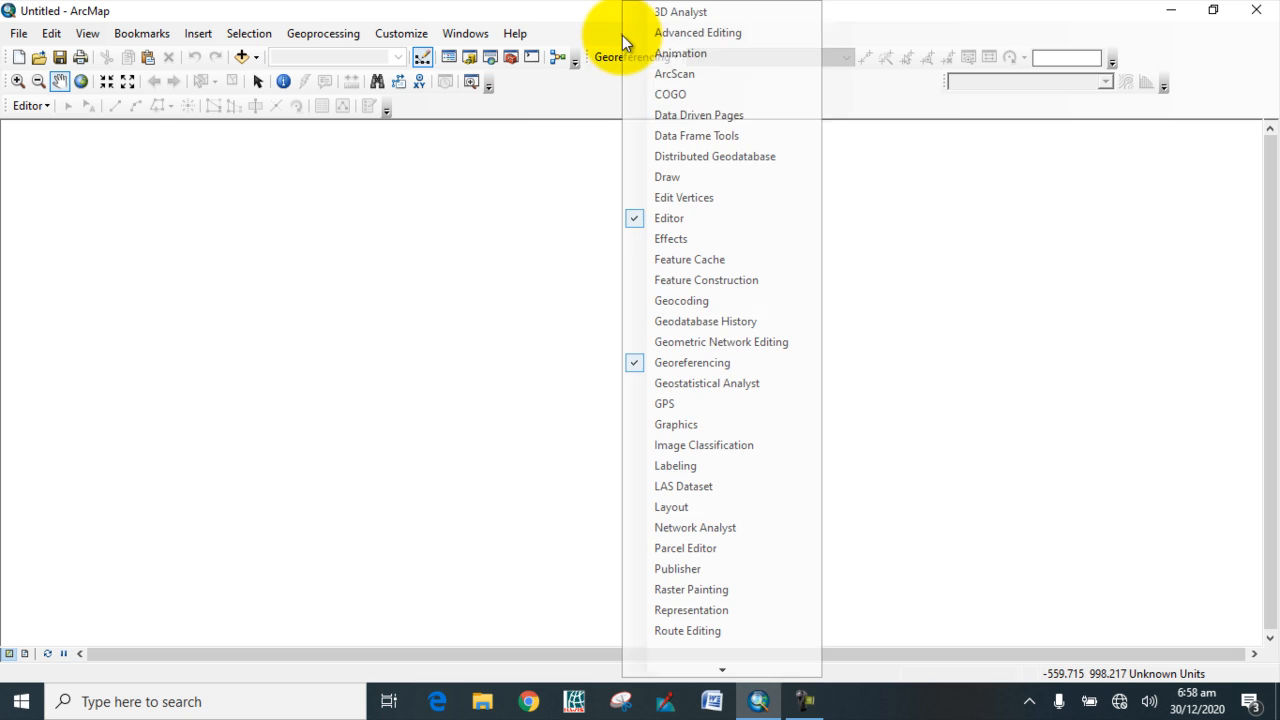
left_click(645, 506)
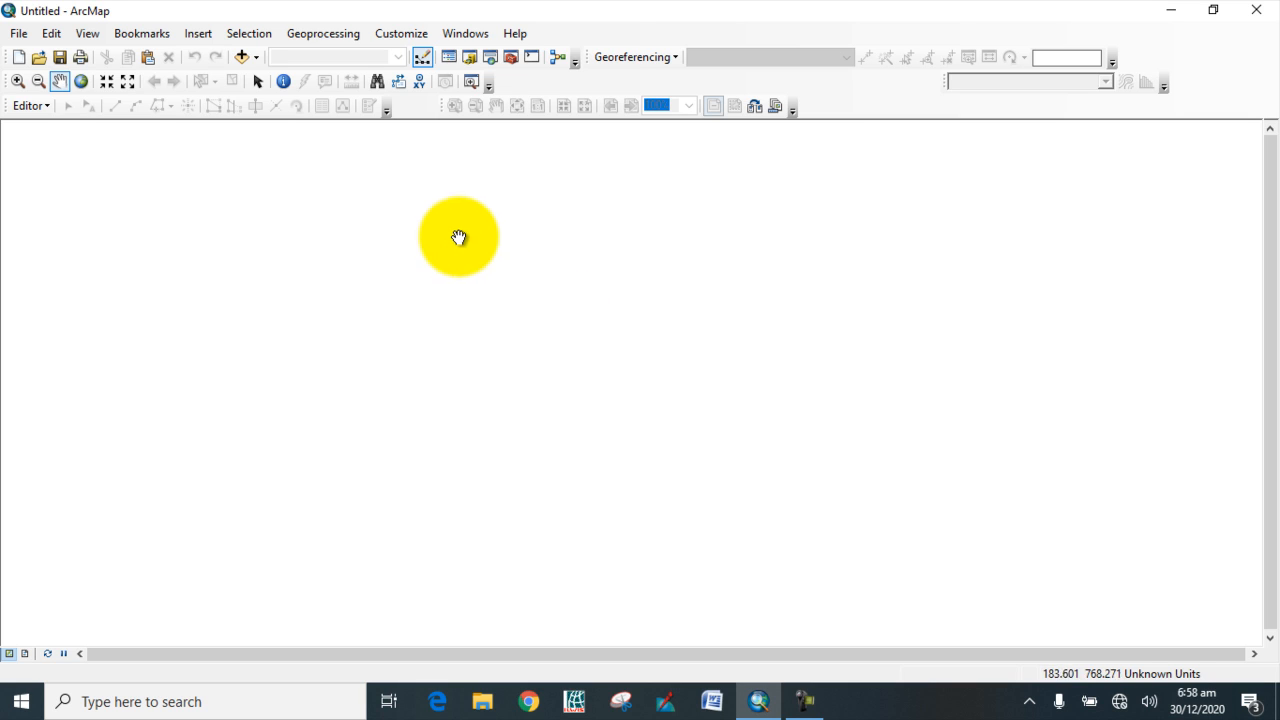
Enable all listed extensions: 3D Analyst, ArcScan, Geostatistical Analyst, Network Analyst, Publisher, Schematics, Spatial Analyst and Tracking Analyst
left_click(395, 38)
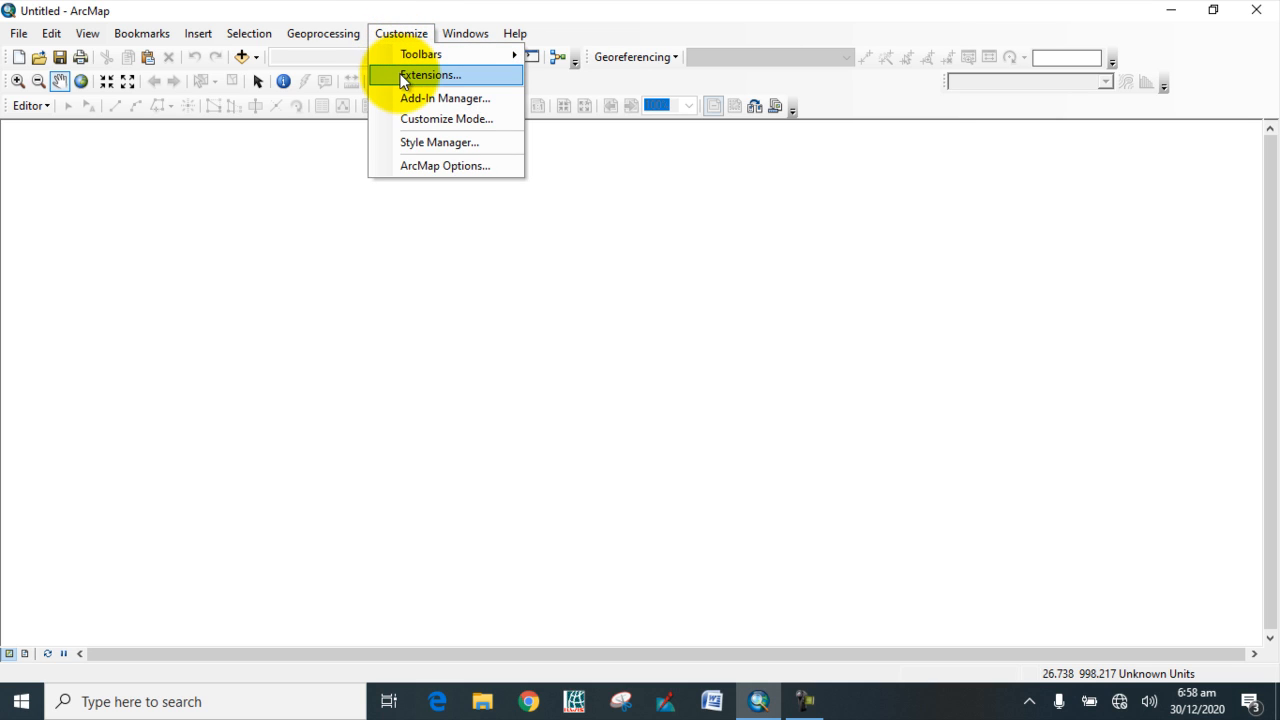
left_click(405, 76)
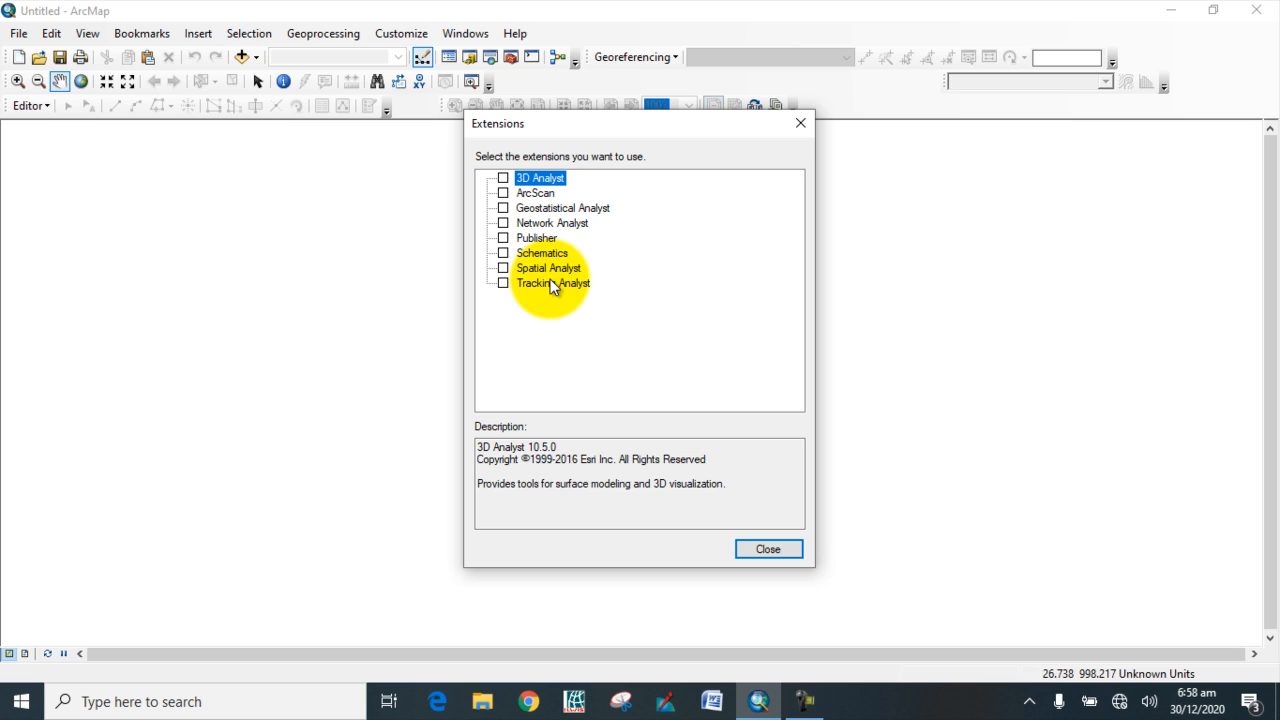
left_click(503, 178)
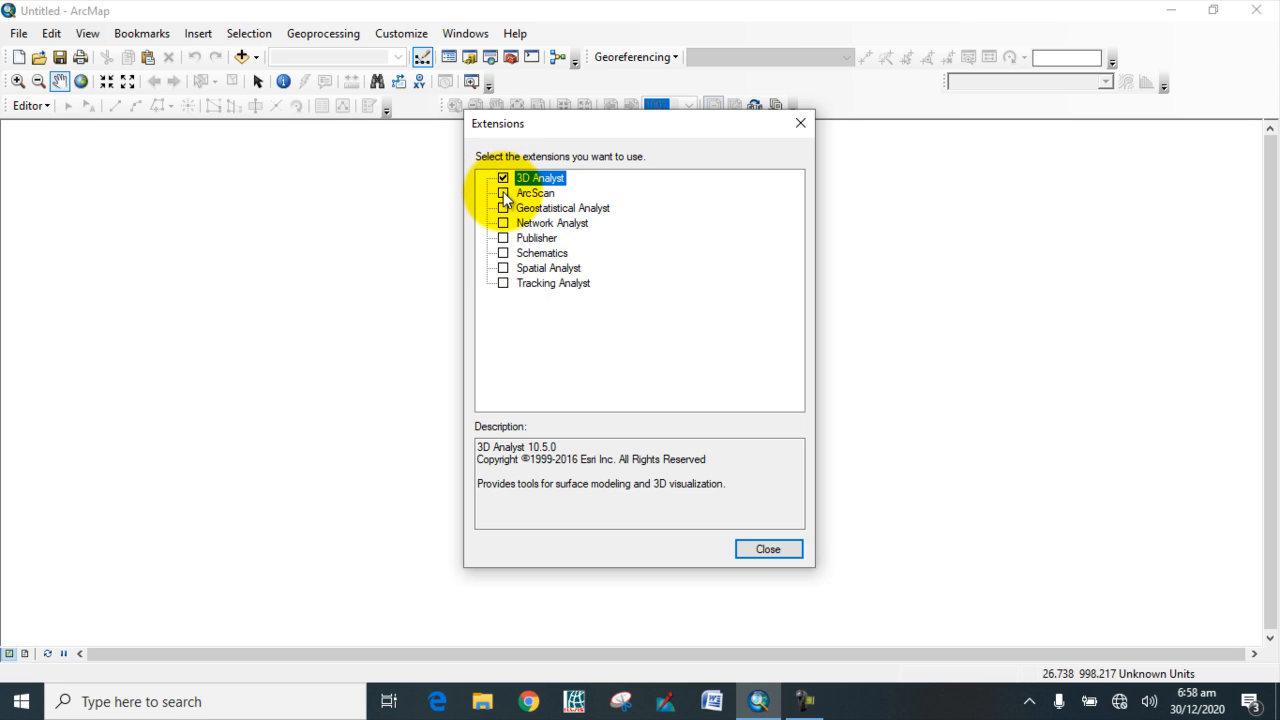
left_click(503, 193)
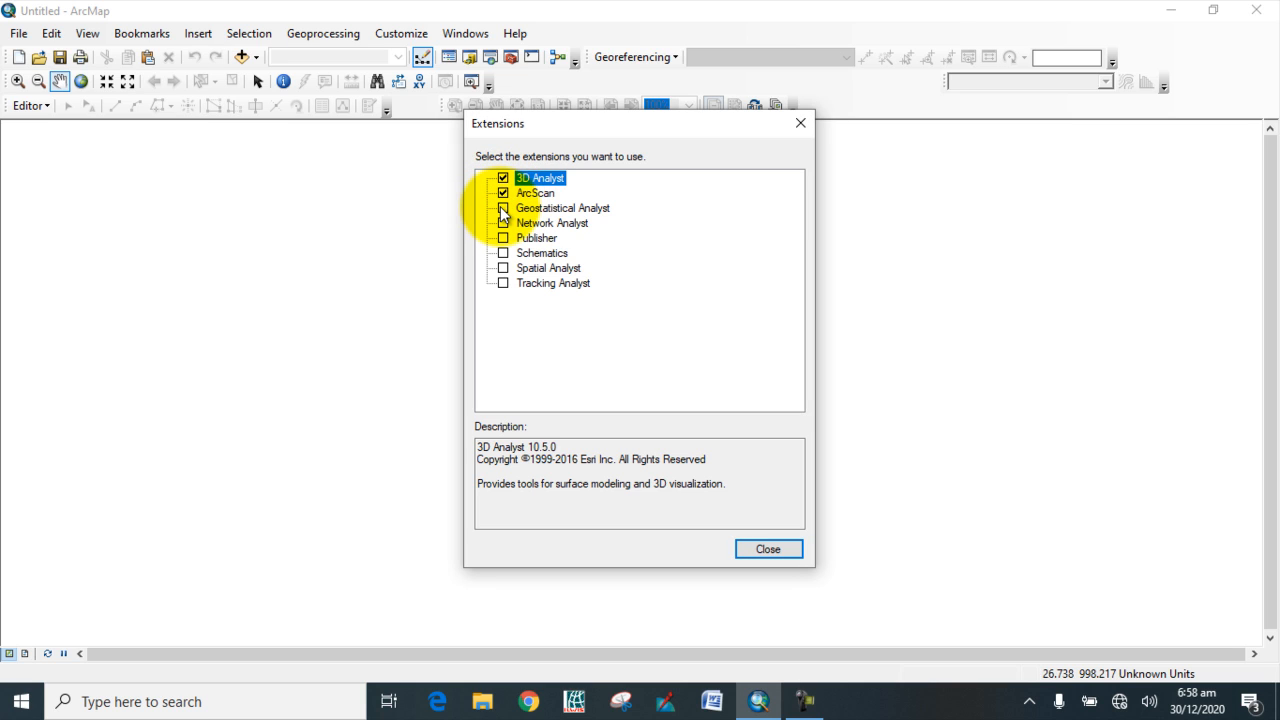
left_click(503, 208)
left_click(503, 222)
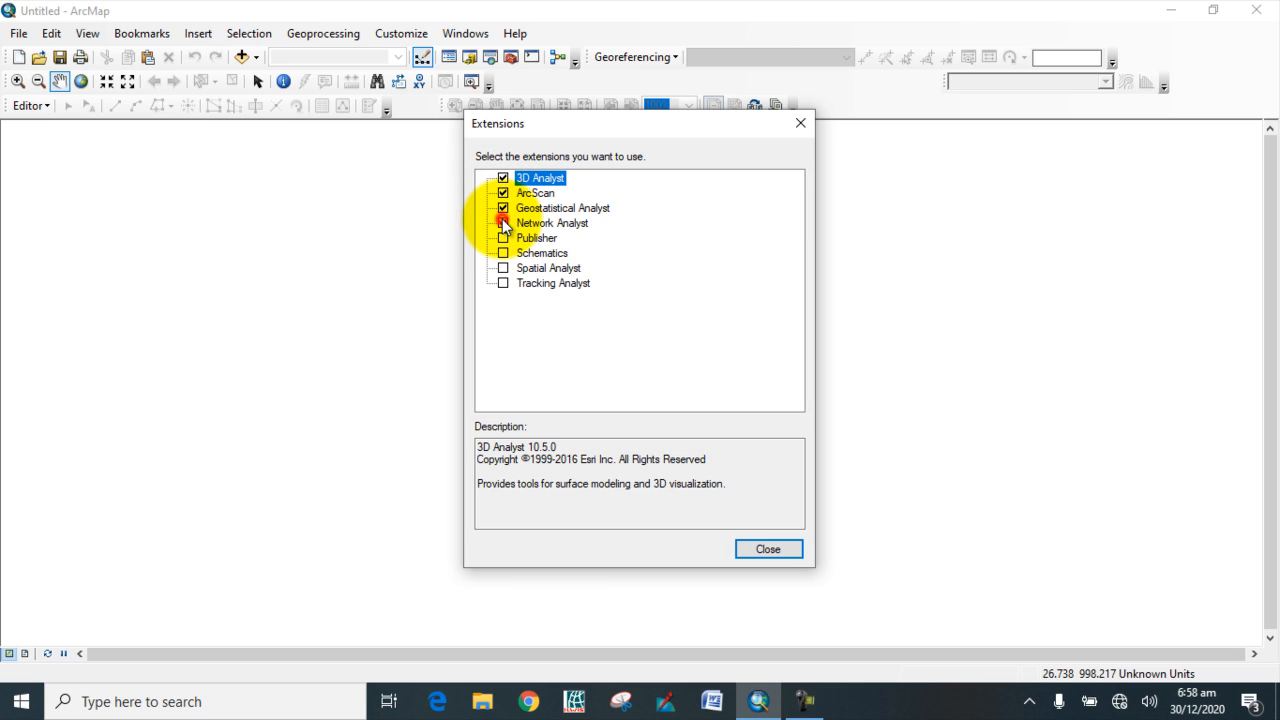
left_click(503, 238)
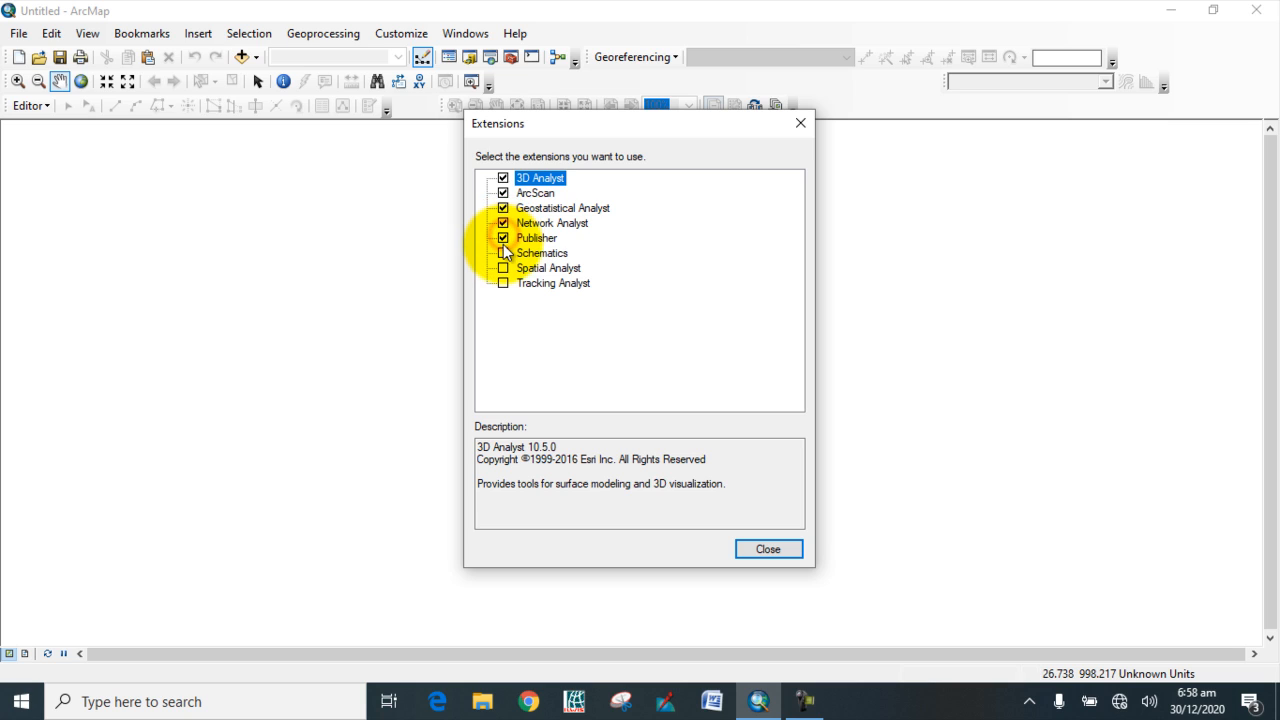
left_click(503, 252)
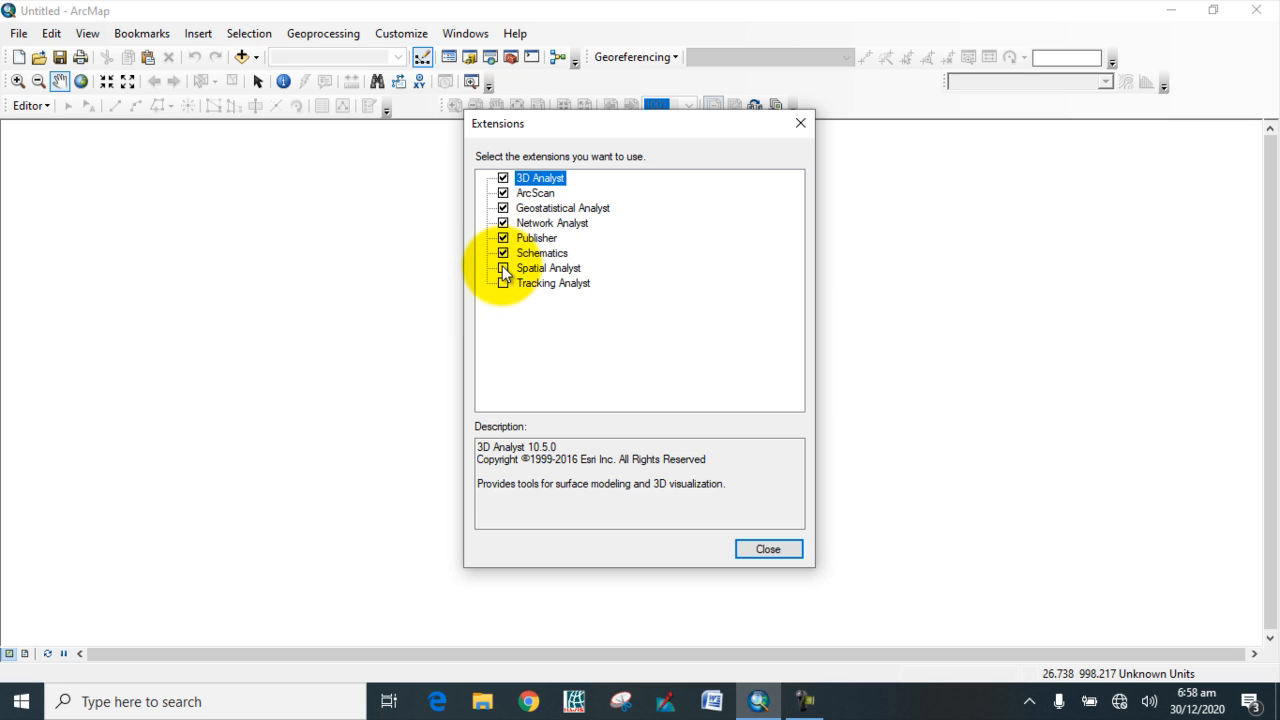
left_click(503, 268)
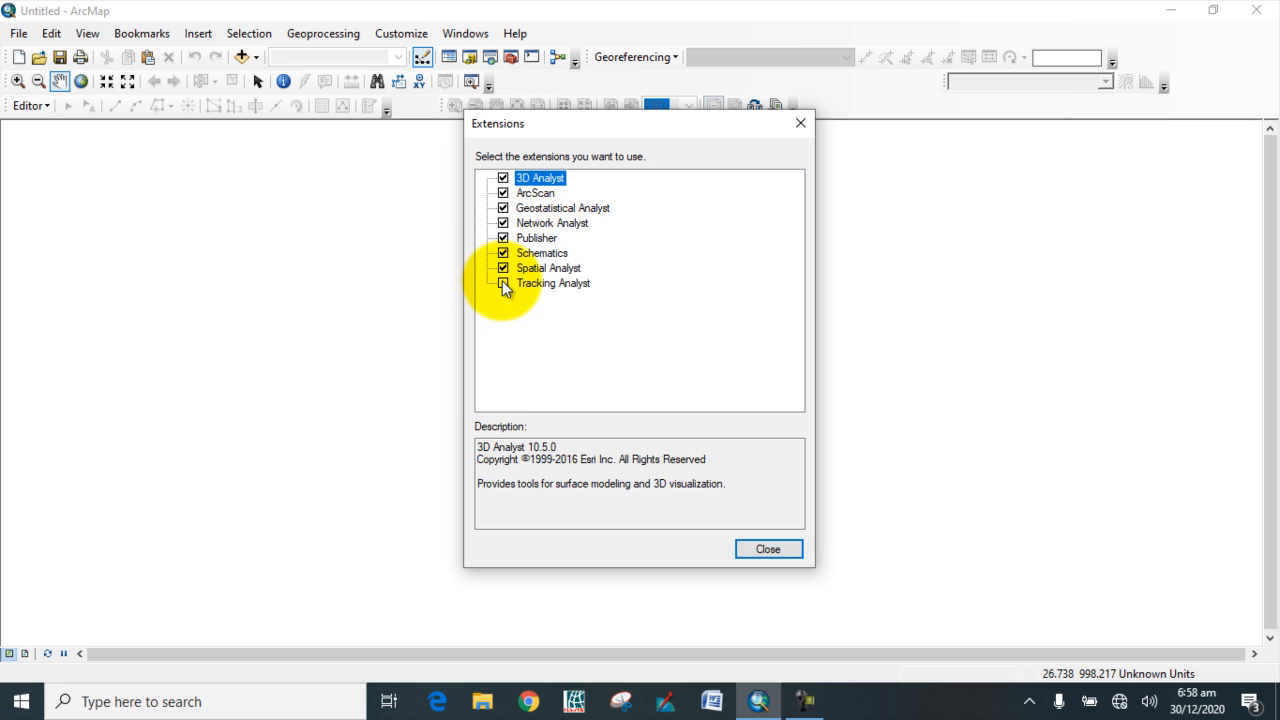
left_click(503, 283)
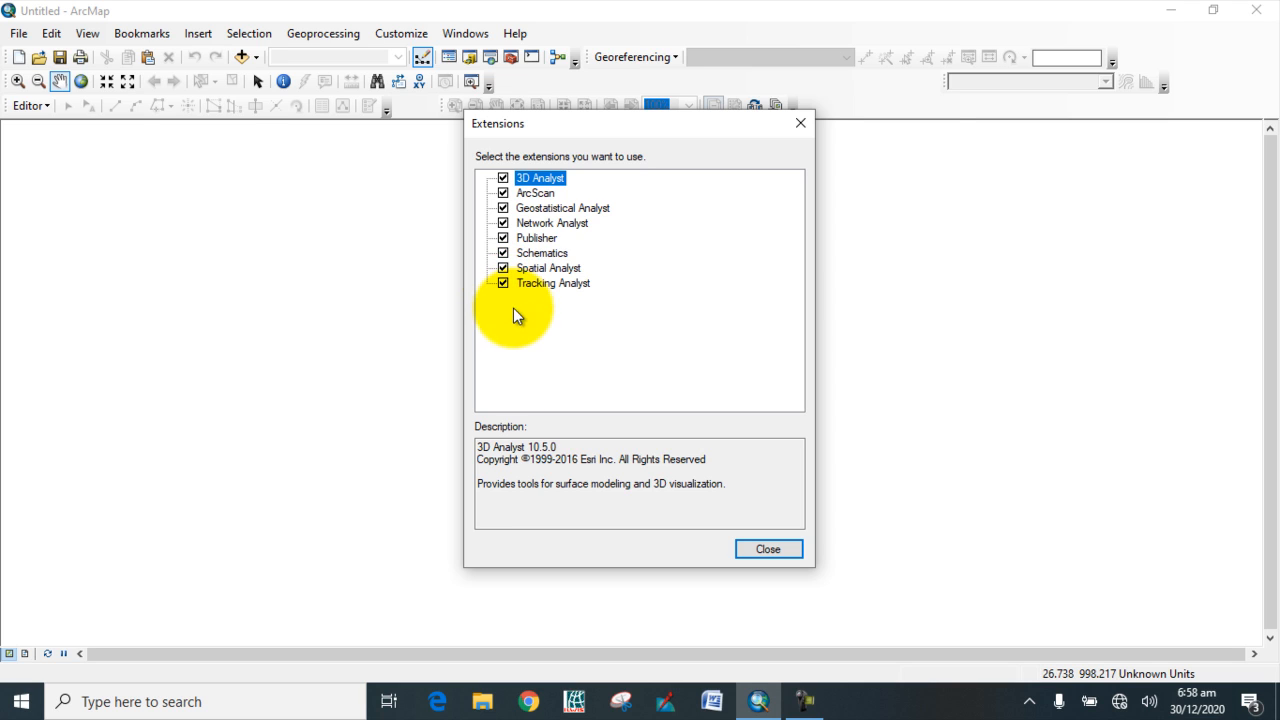
left_click(761, 548)
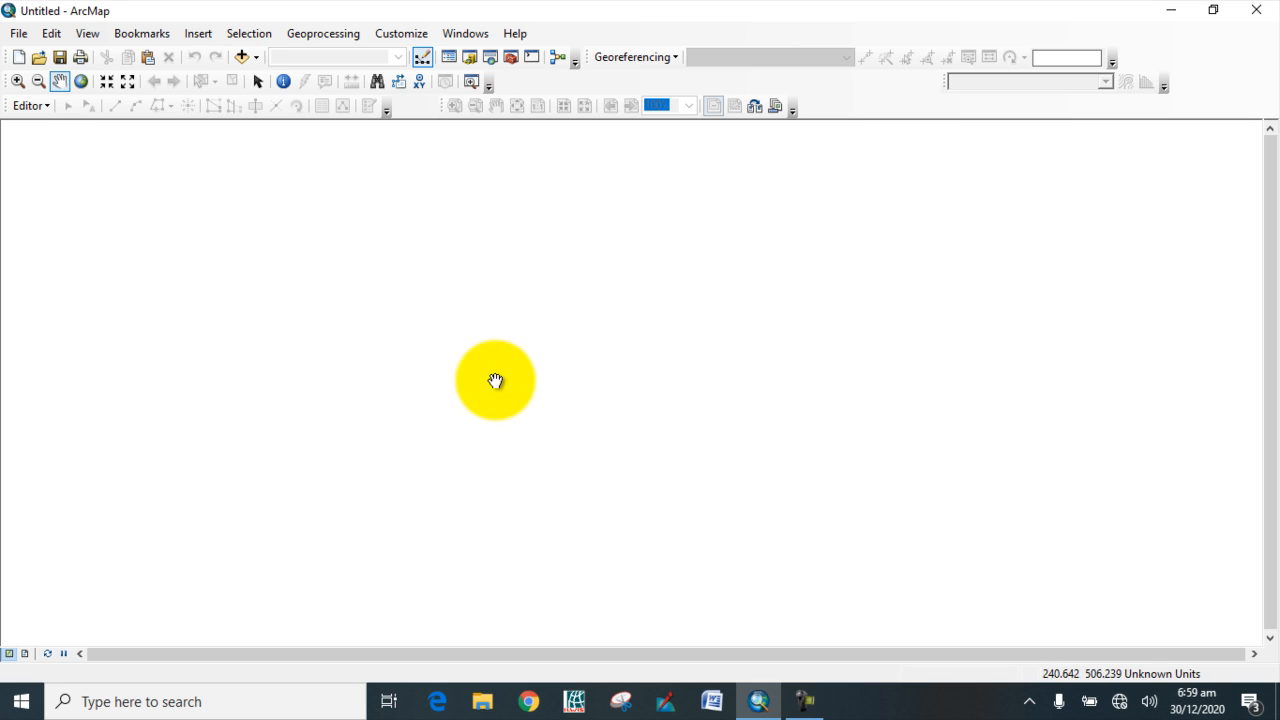
Examine the current and scratch workspace settings in the geoprocessing environments, including the folder browser for the current workspace
left_click(315, 37)
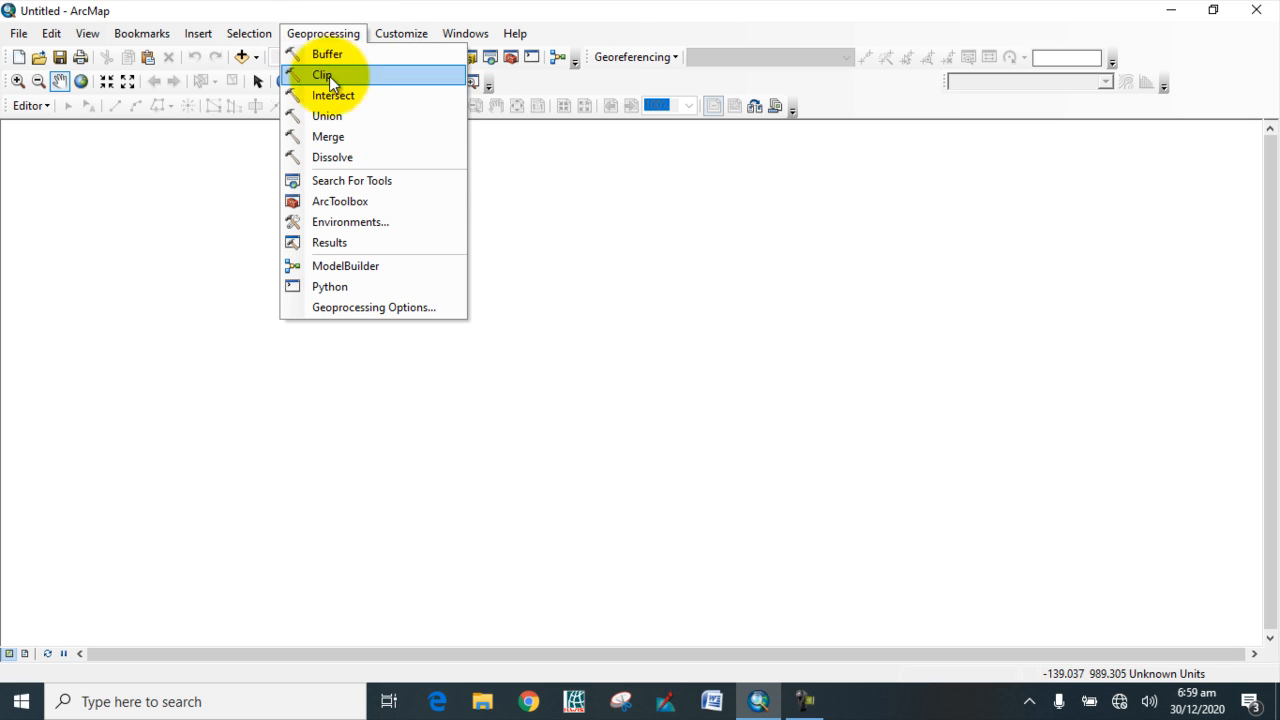
left_click(331, 221)
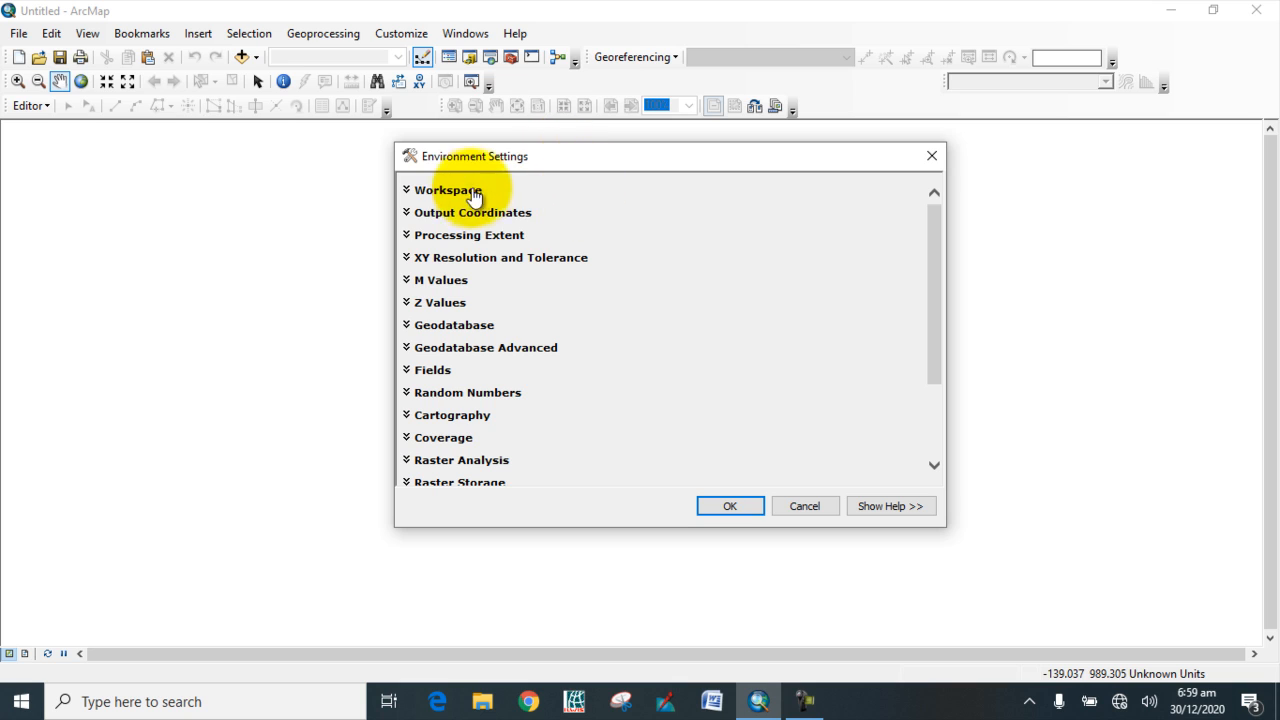
left_click(409, 191)
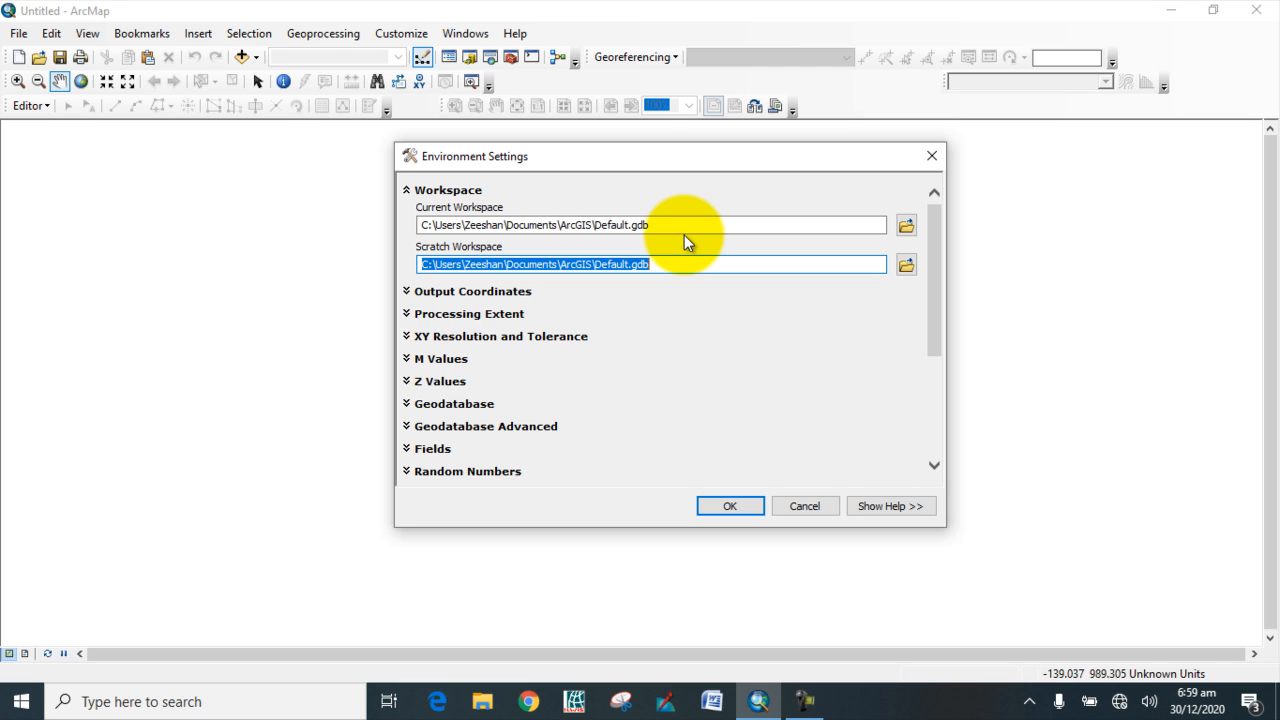
left_click(905, 225)
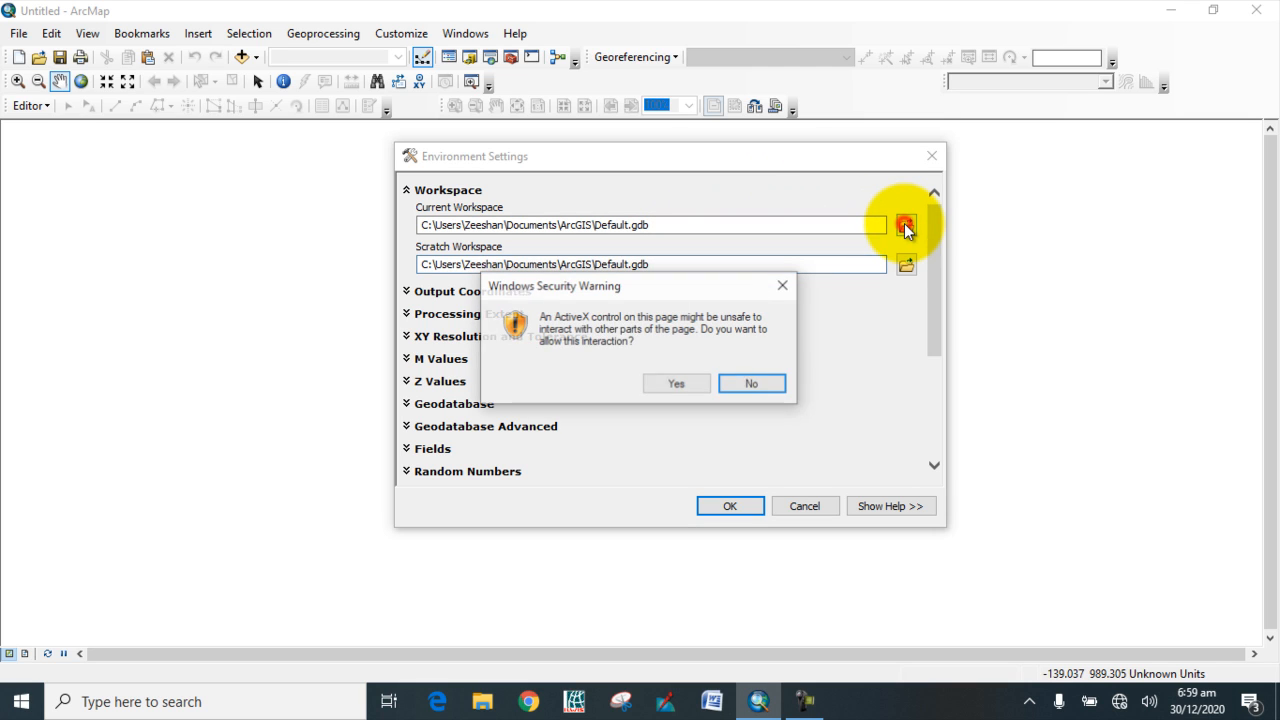
left_click(666, 384)
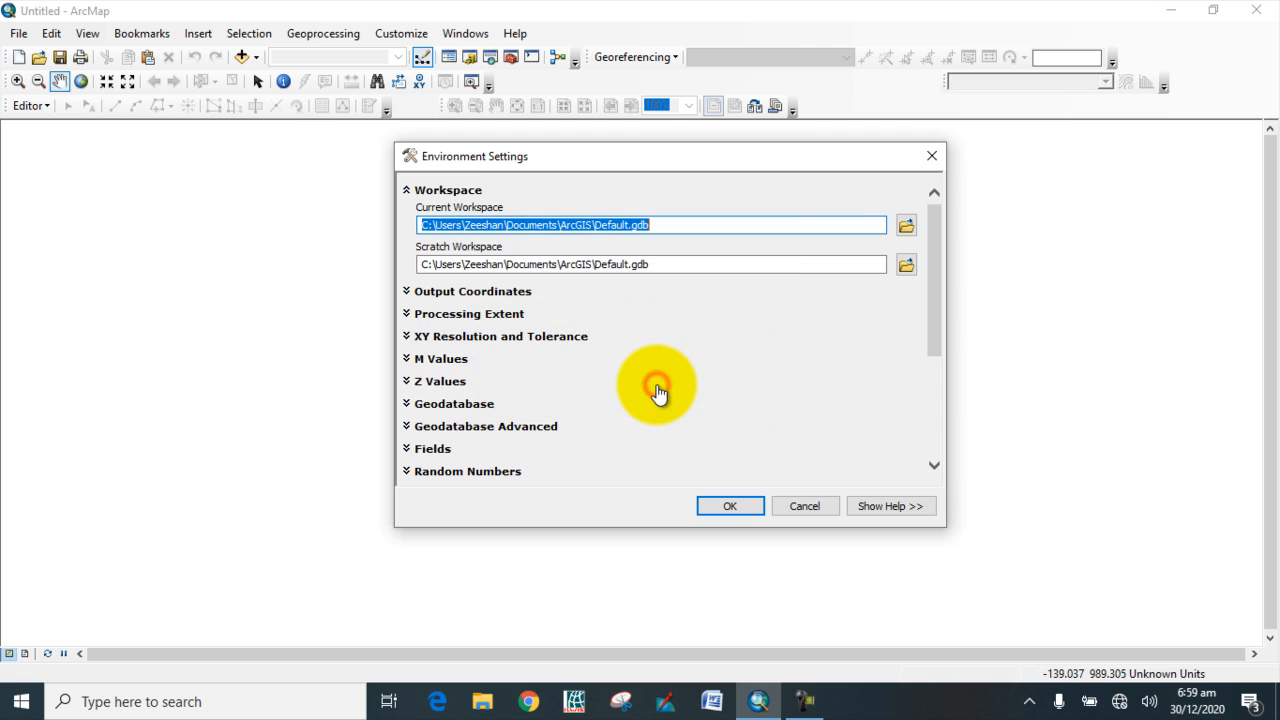
left_click(905, 227)
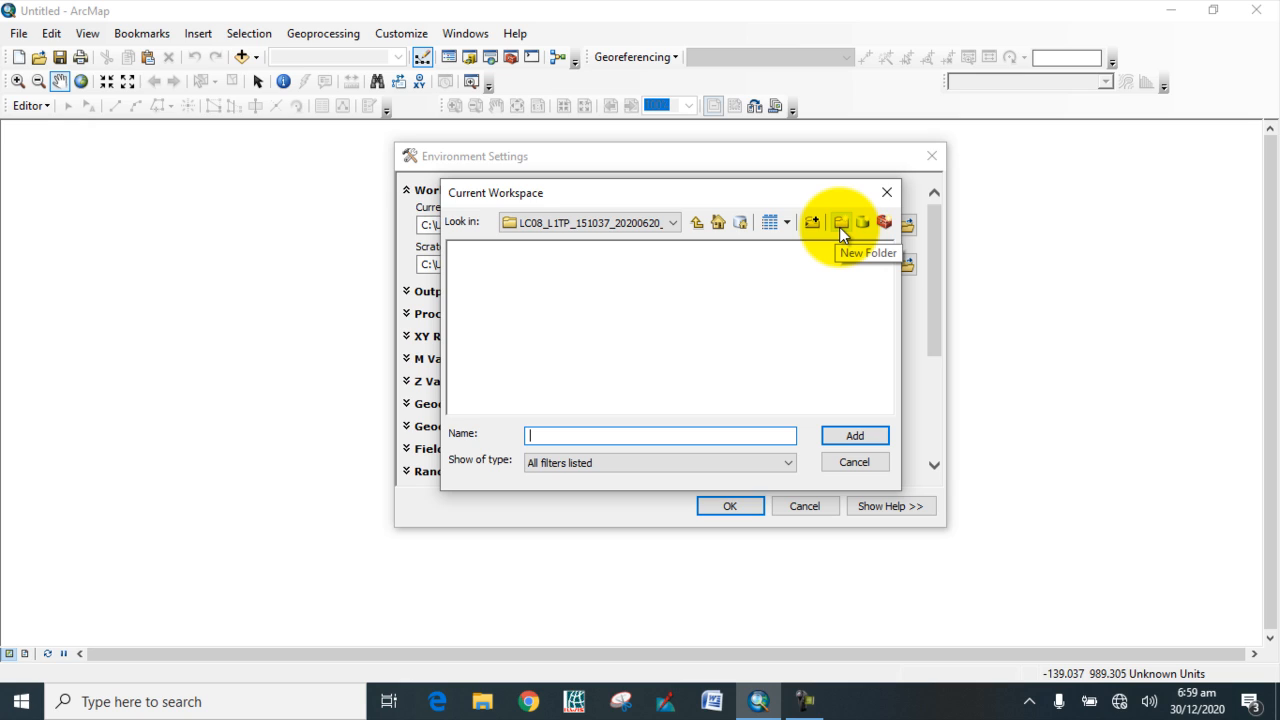
left_click(886, 192)
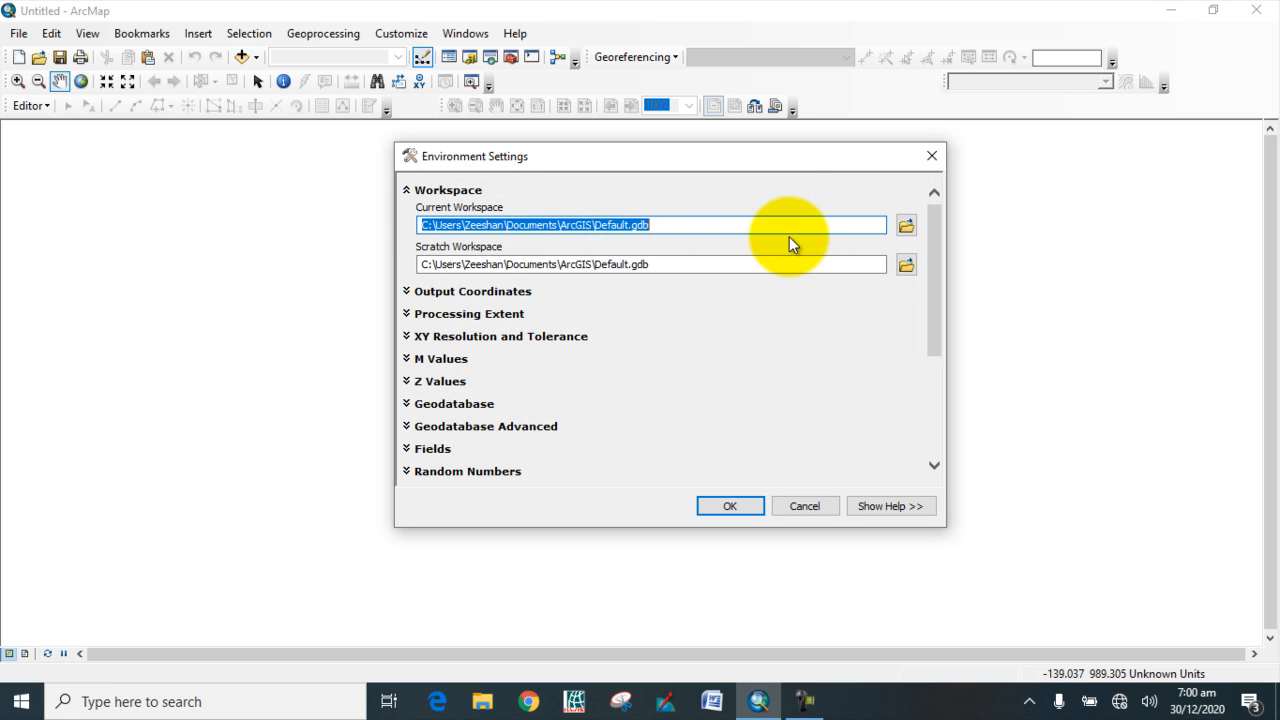
left_click(925, 158)
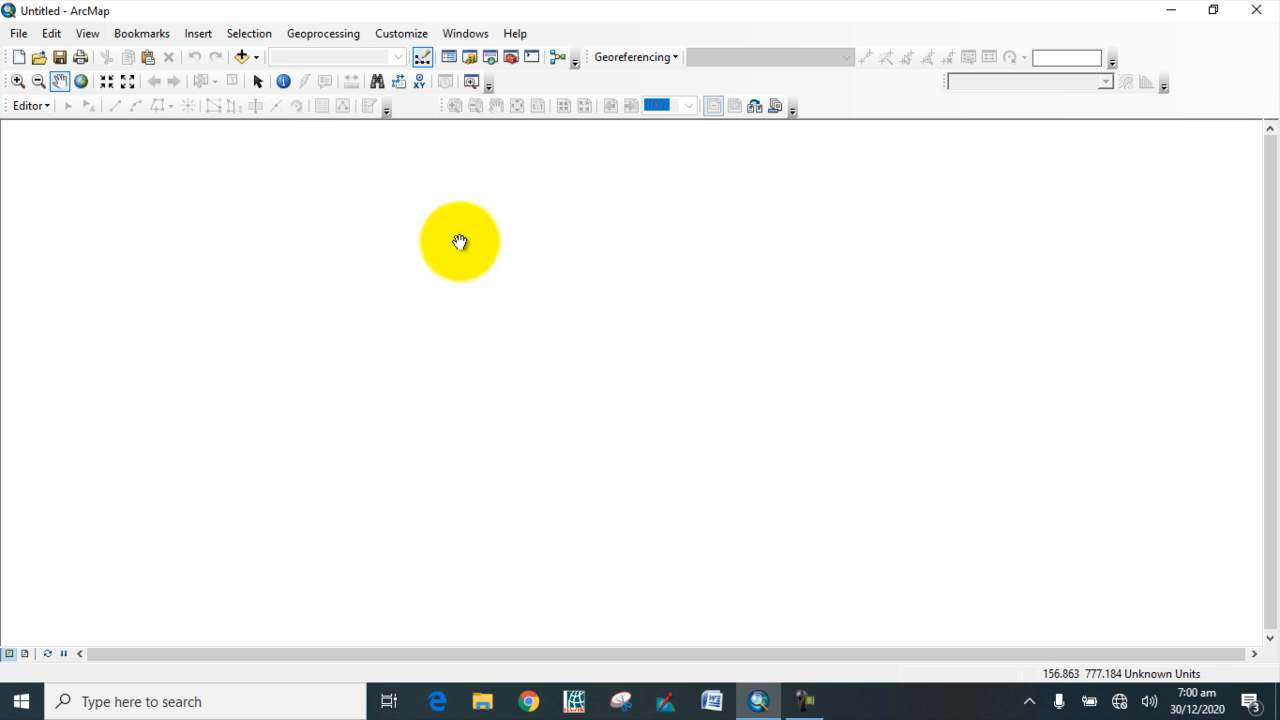
Show the Table Of Contents, dock it beside the map and set it to auto-hide
left_click(448, 58)
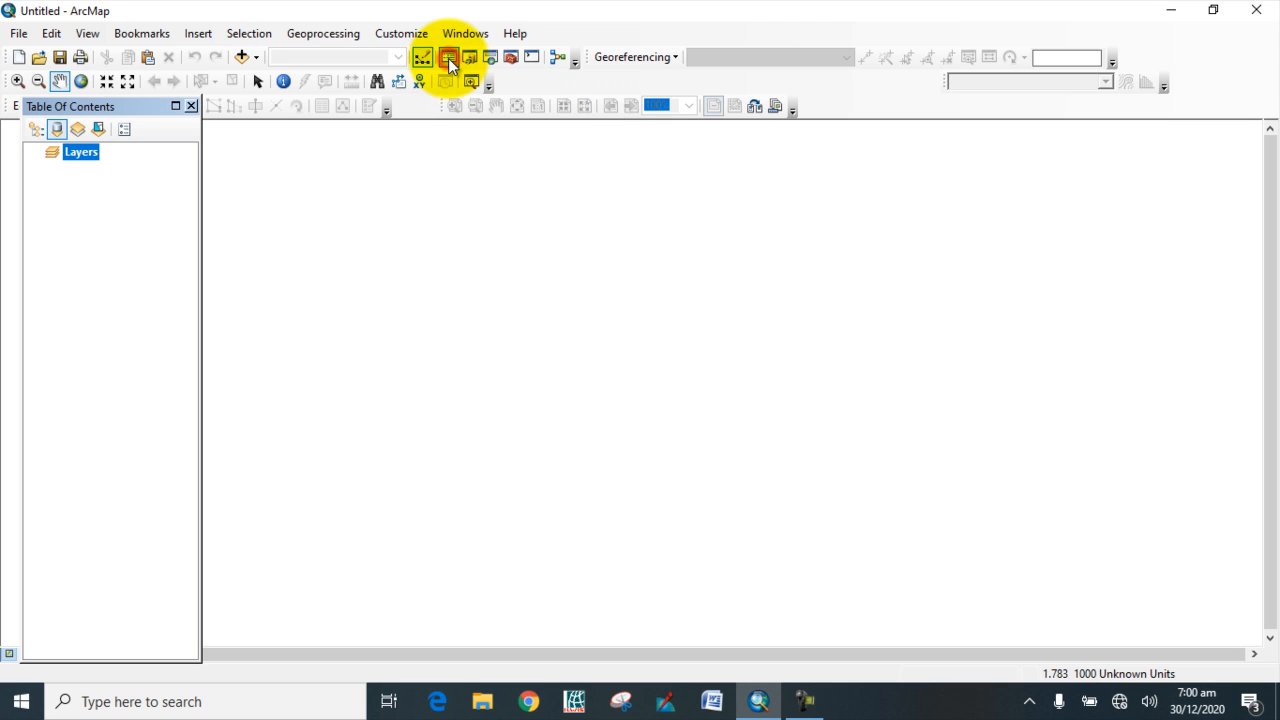
double_click(117, 106)
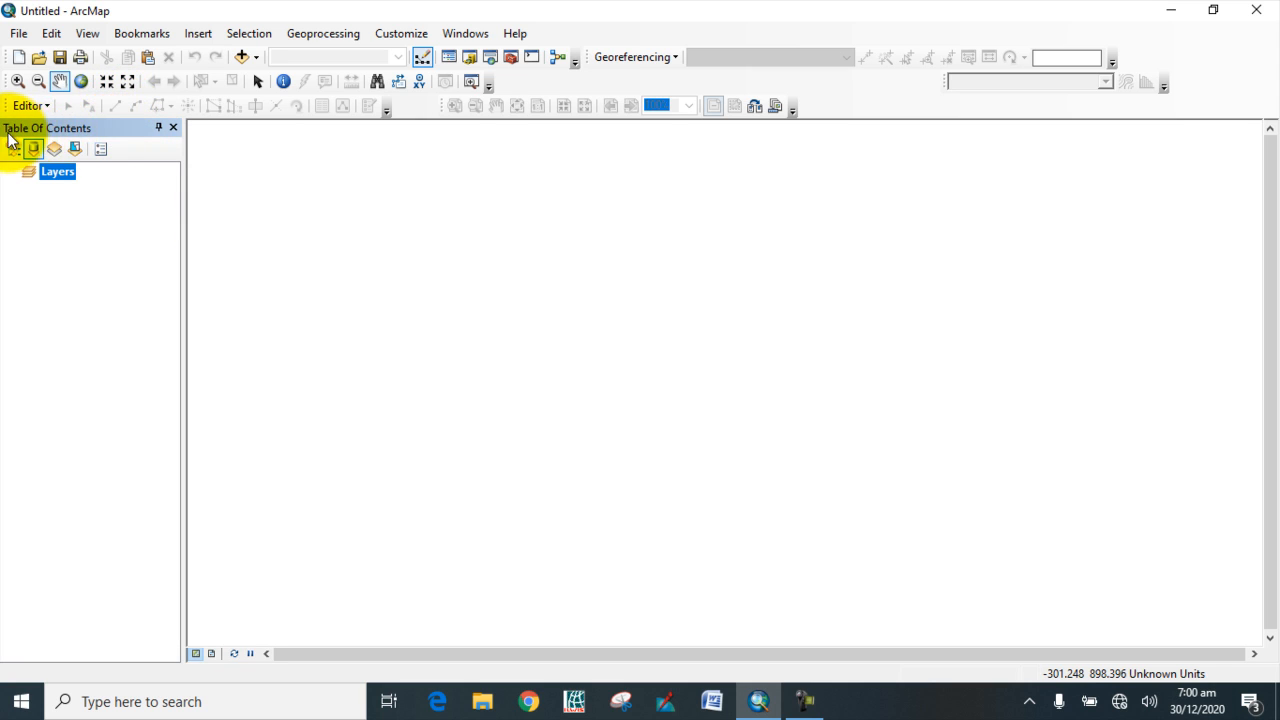
left_click(157, 128)
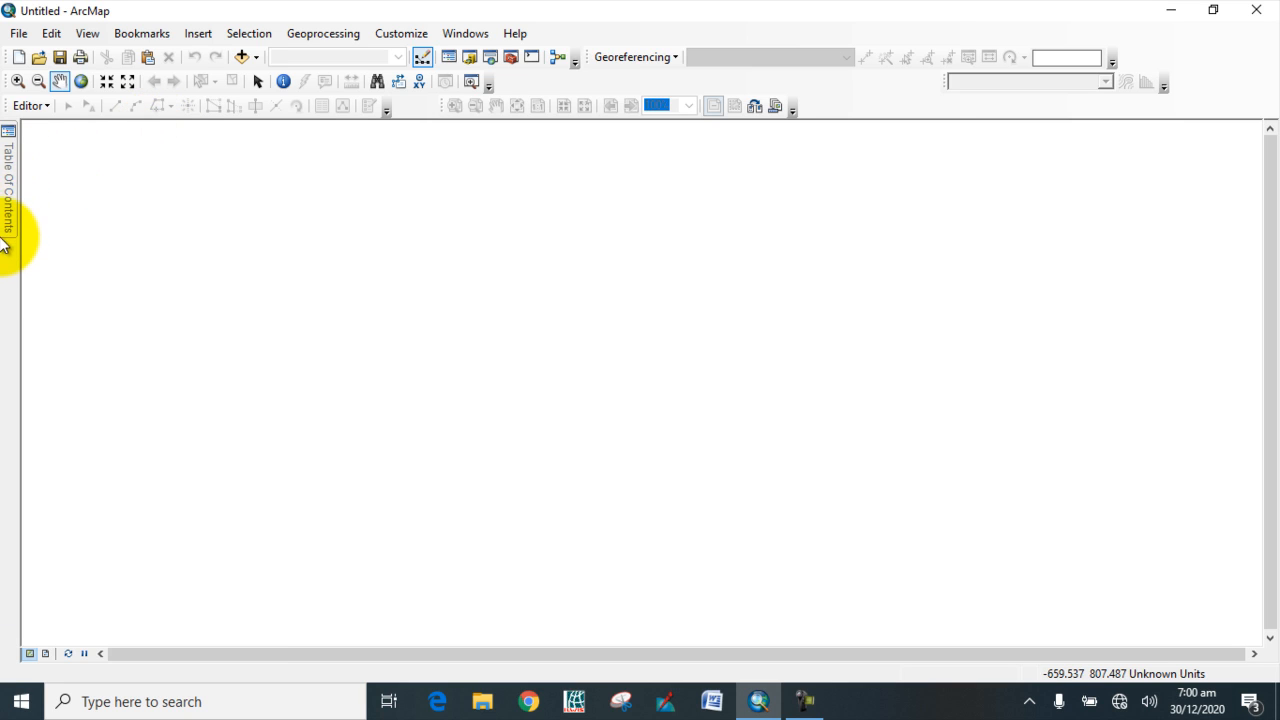
mouse_move(3, 237)
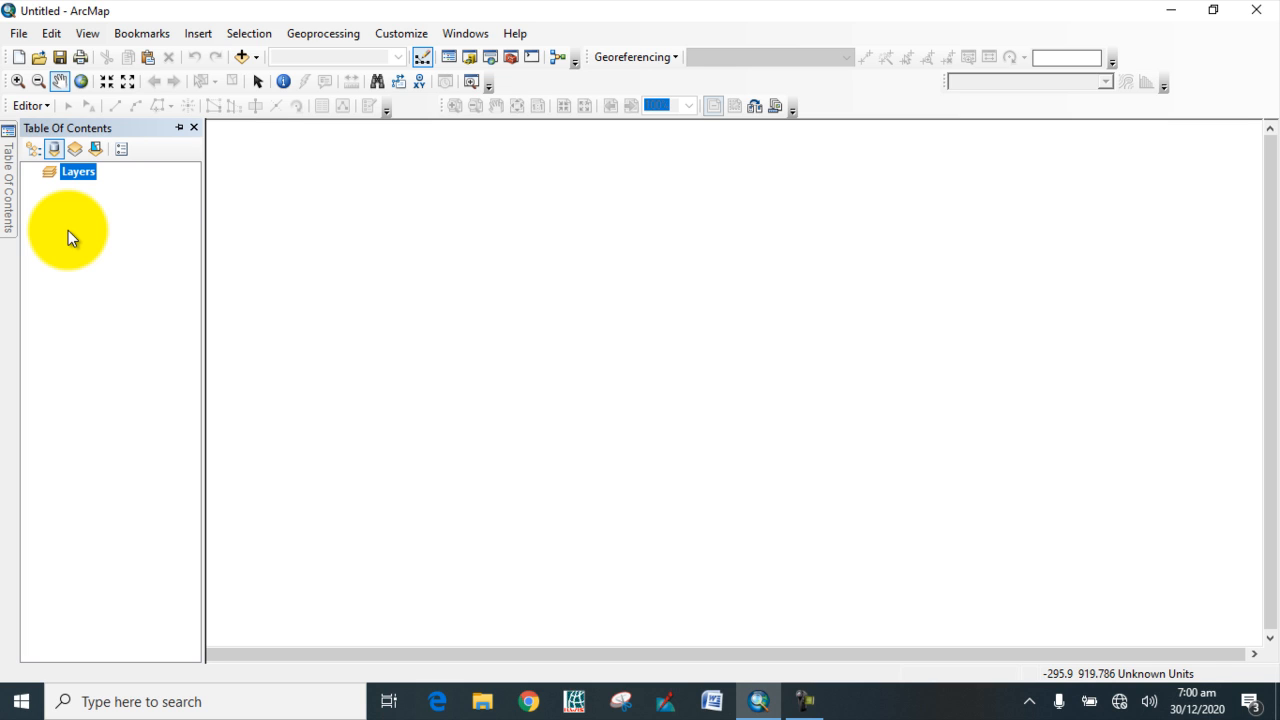
Add the multispectral raster product from the LC08_L1TP_151037_20200620 Landsat folder to the map and show its layer entry
left_click(250, 57)
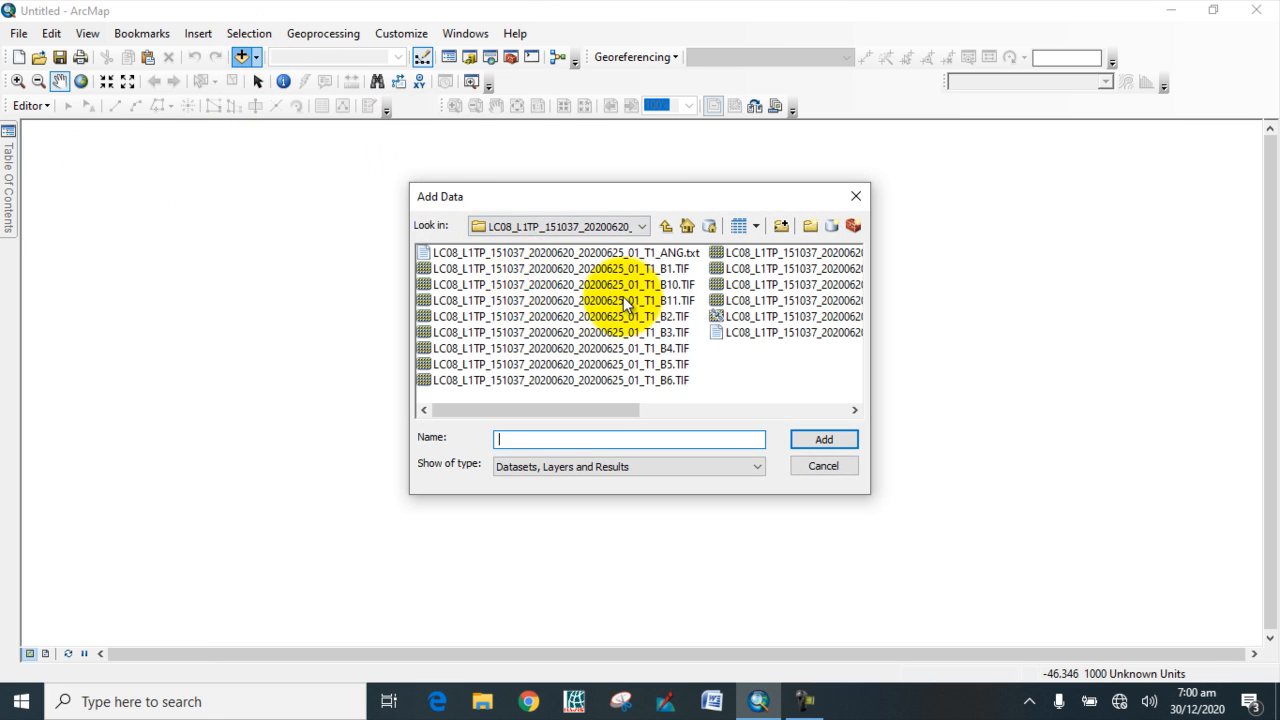
left_click(737, 316)
left_click(826, 441)
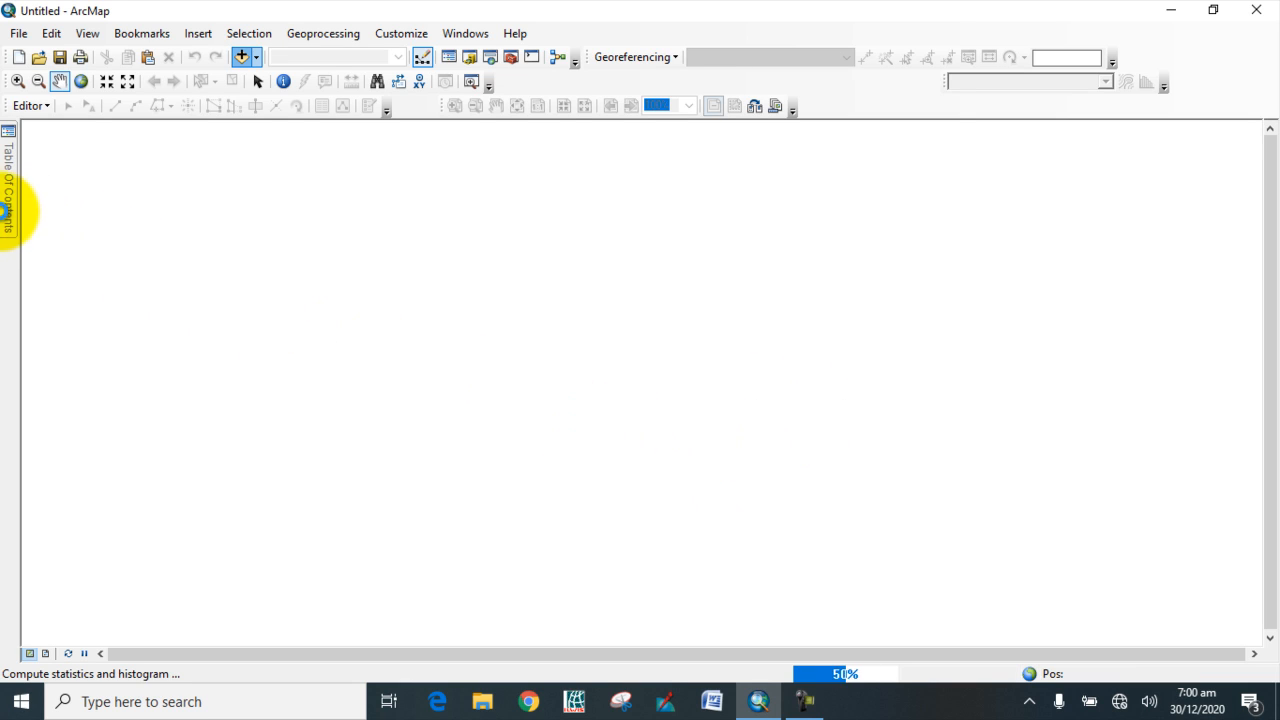
mouse_move(8, 210)
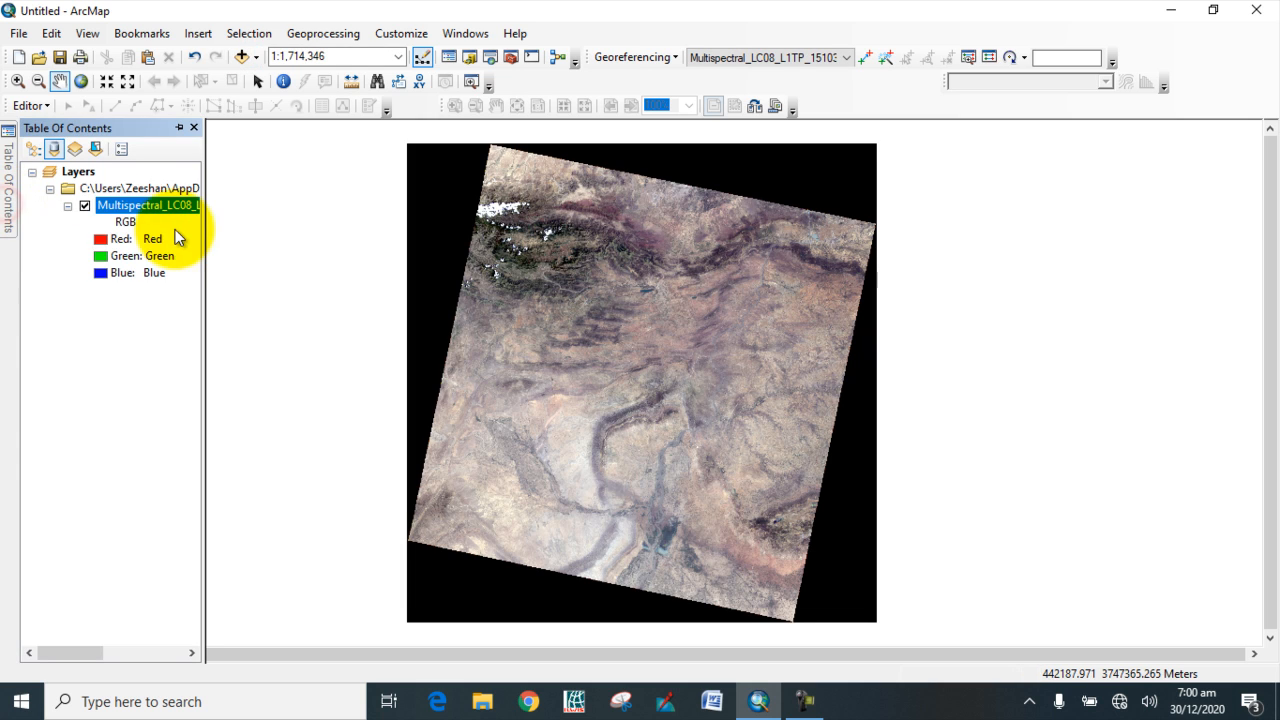
Hide the multispectral layer and show it again, and briefly pin the Table Of Contents before returning it to auto-hide
left_click(85, 206)
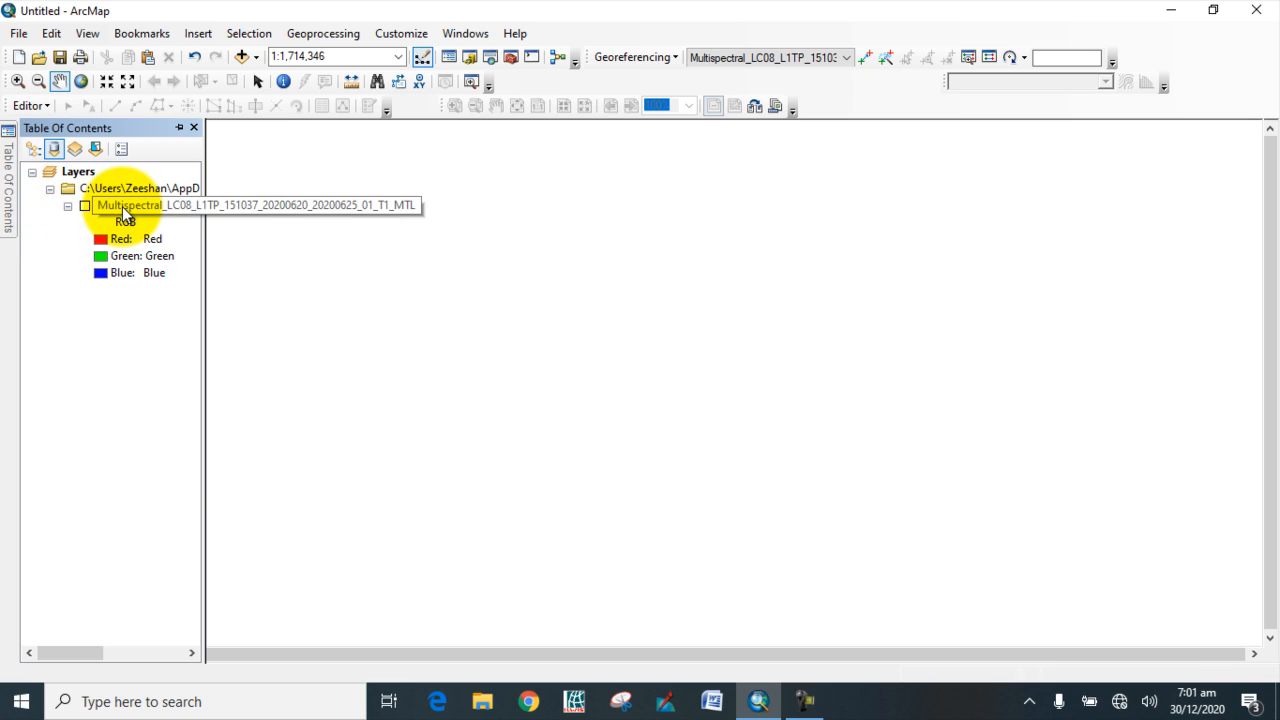
right_click(124, 210)
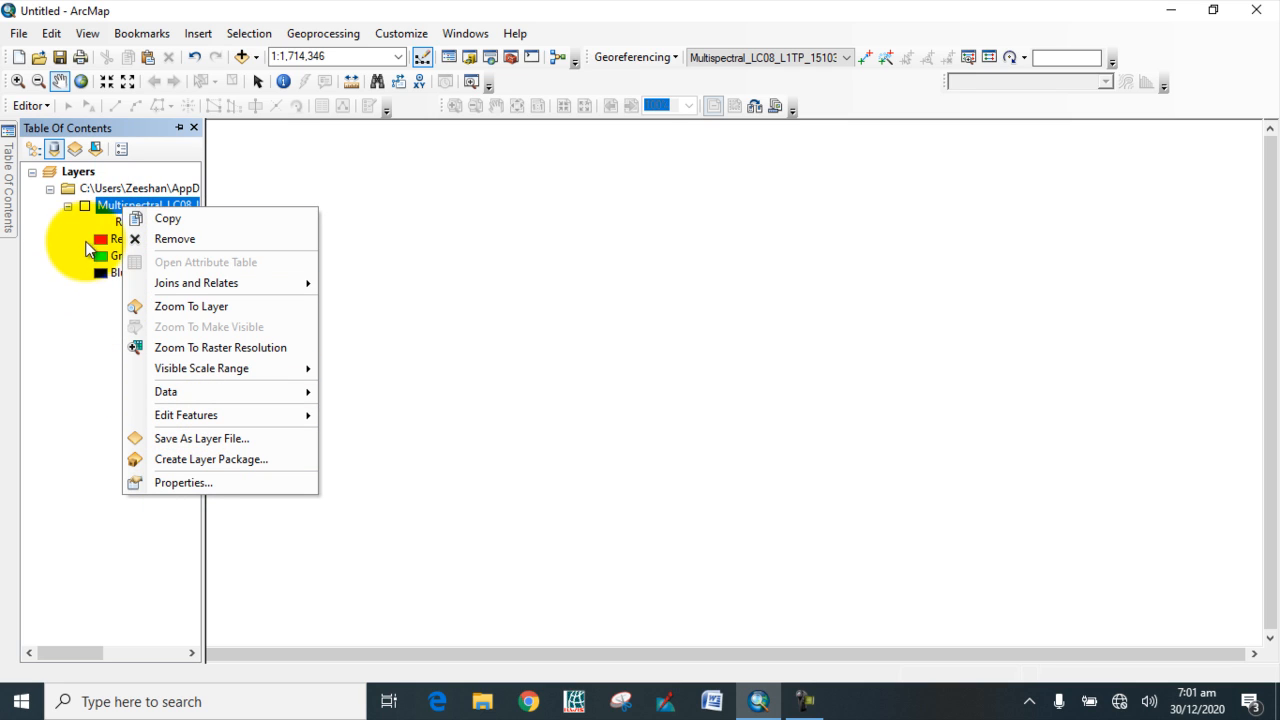
left_click(84, 206)
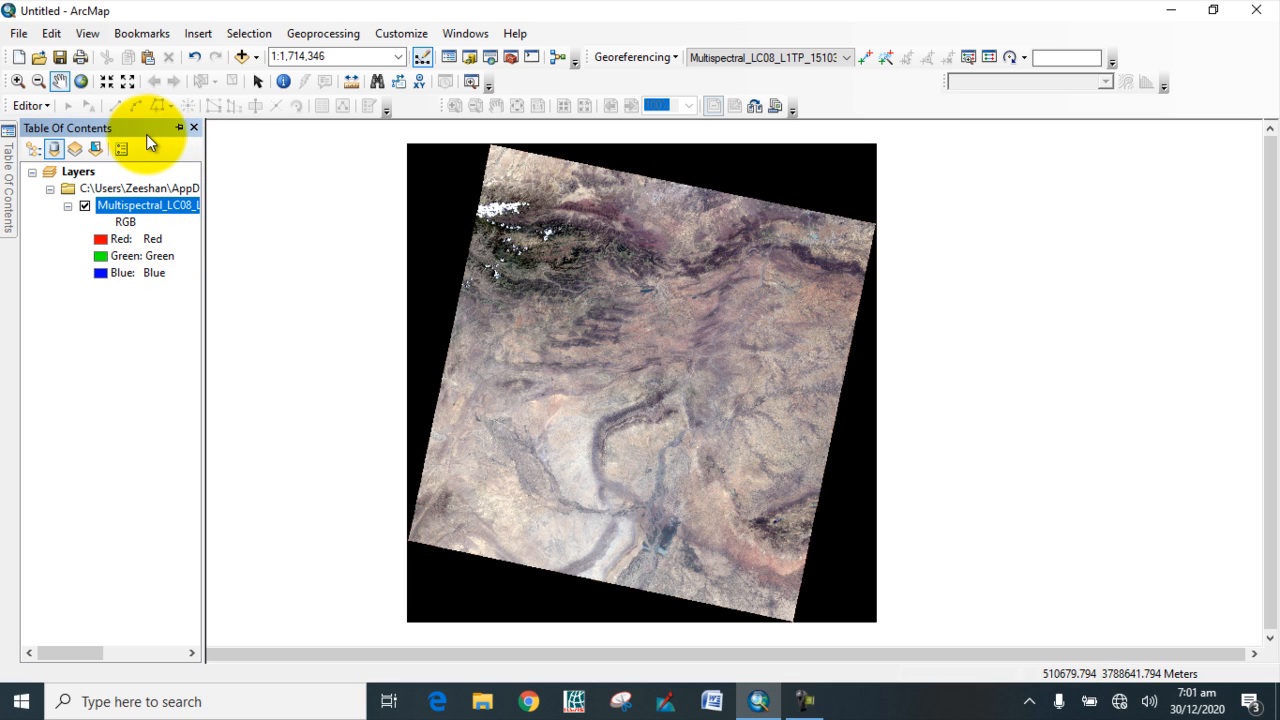
left_click(178, 128)
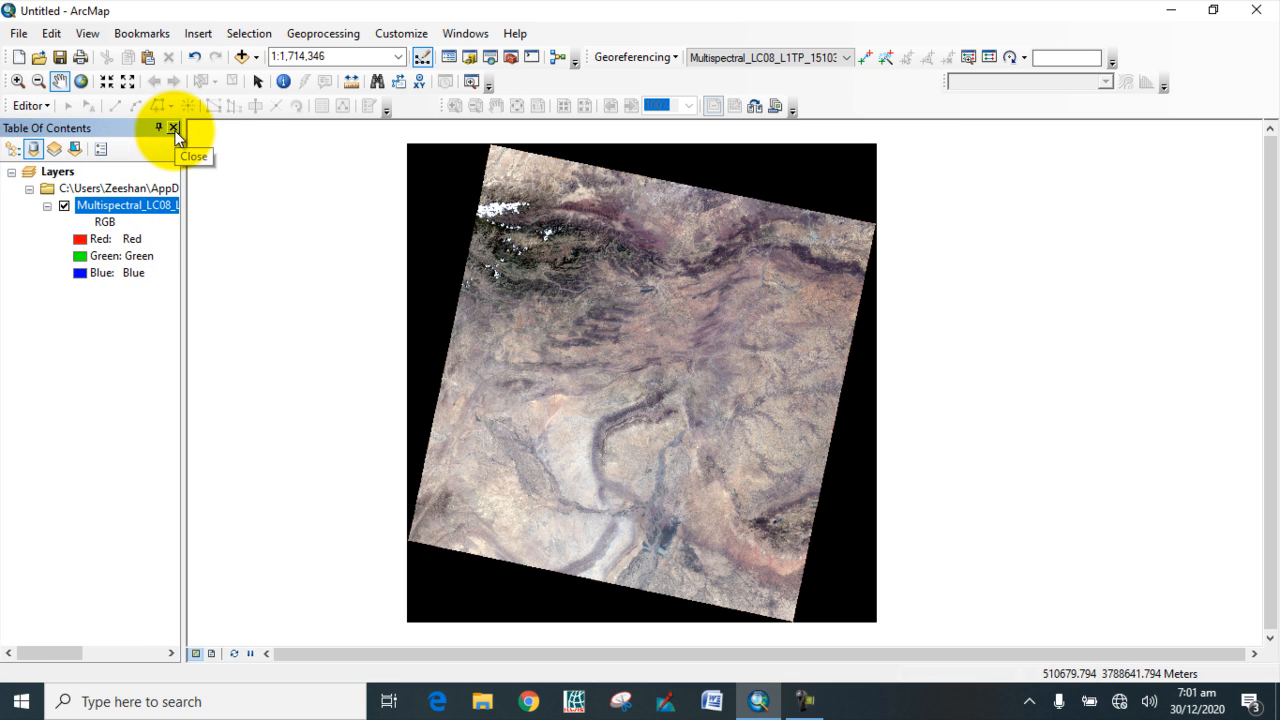
left_click(159, 127)
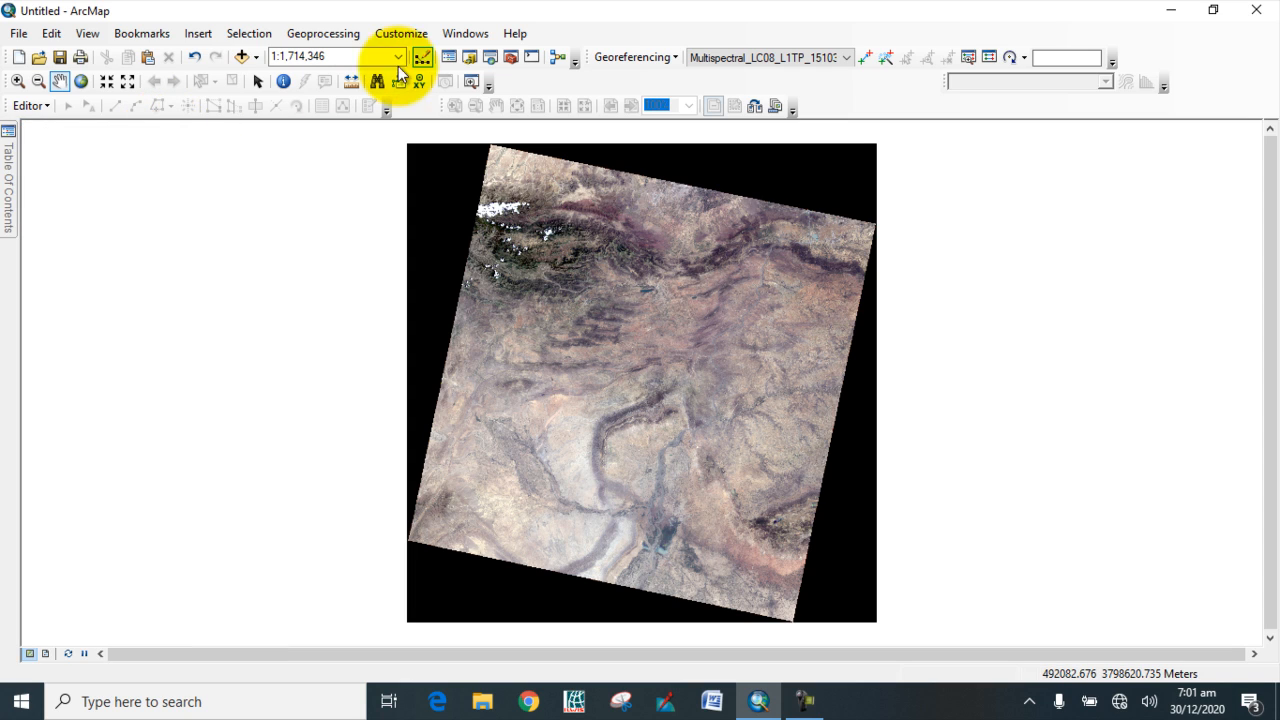
Show ArcToolbox, dock it beside the map and set it to auto-hide
left_click(510, 58)
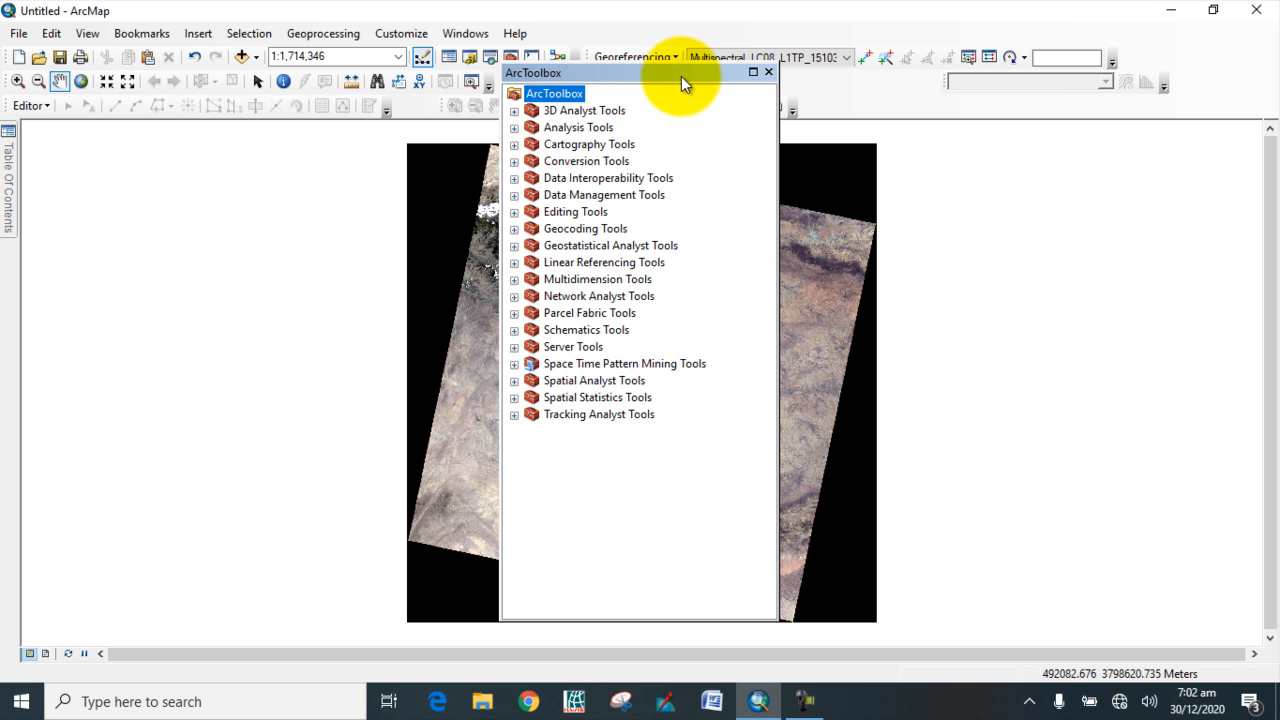
double_click(604, 74)
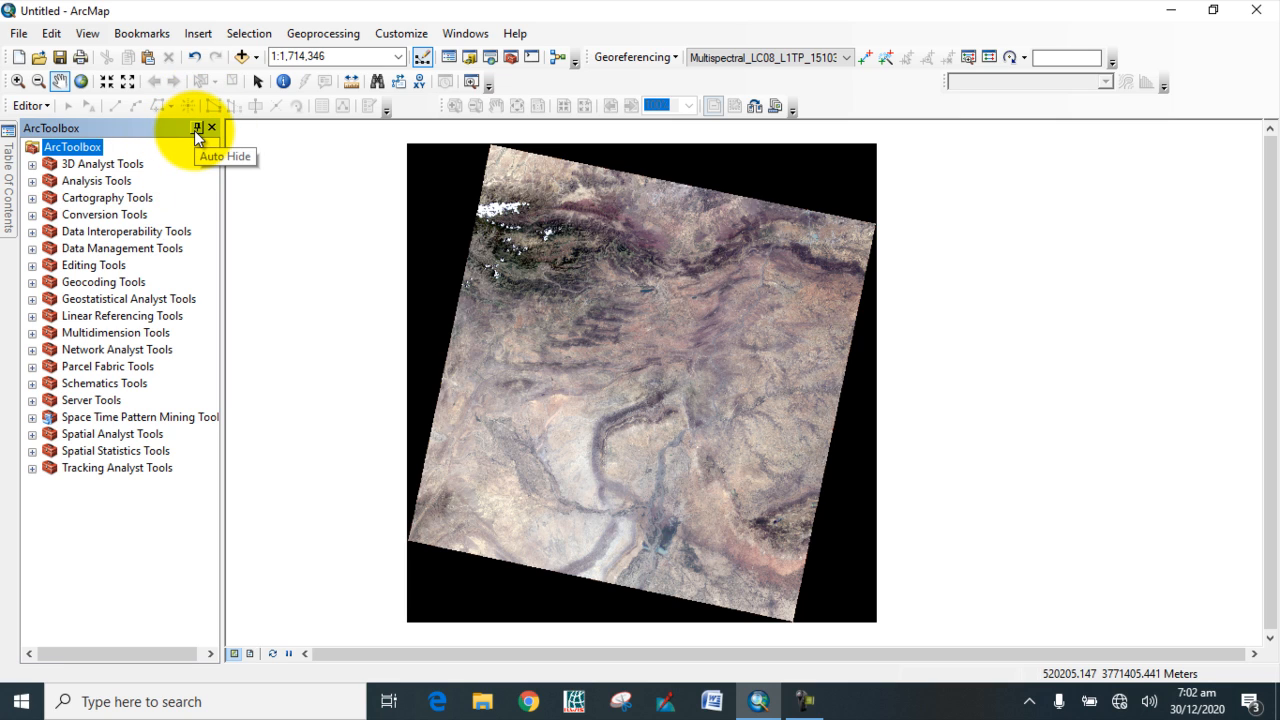
left_click(196, 128)
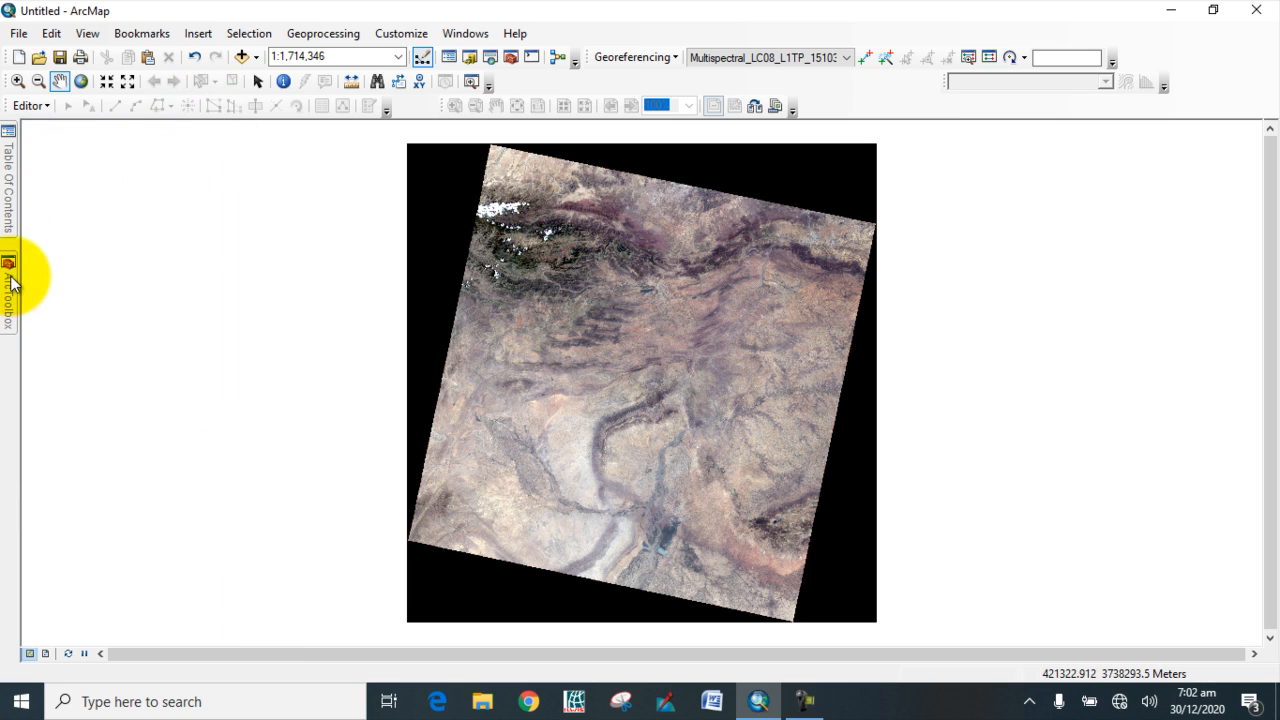
Show the Catalog window, dock it beside the map and set it to auto-hide
left_click(469, 67)
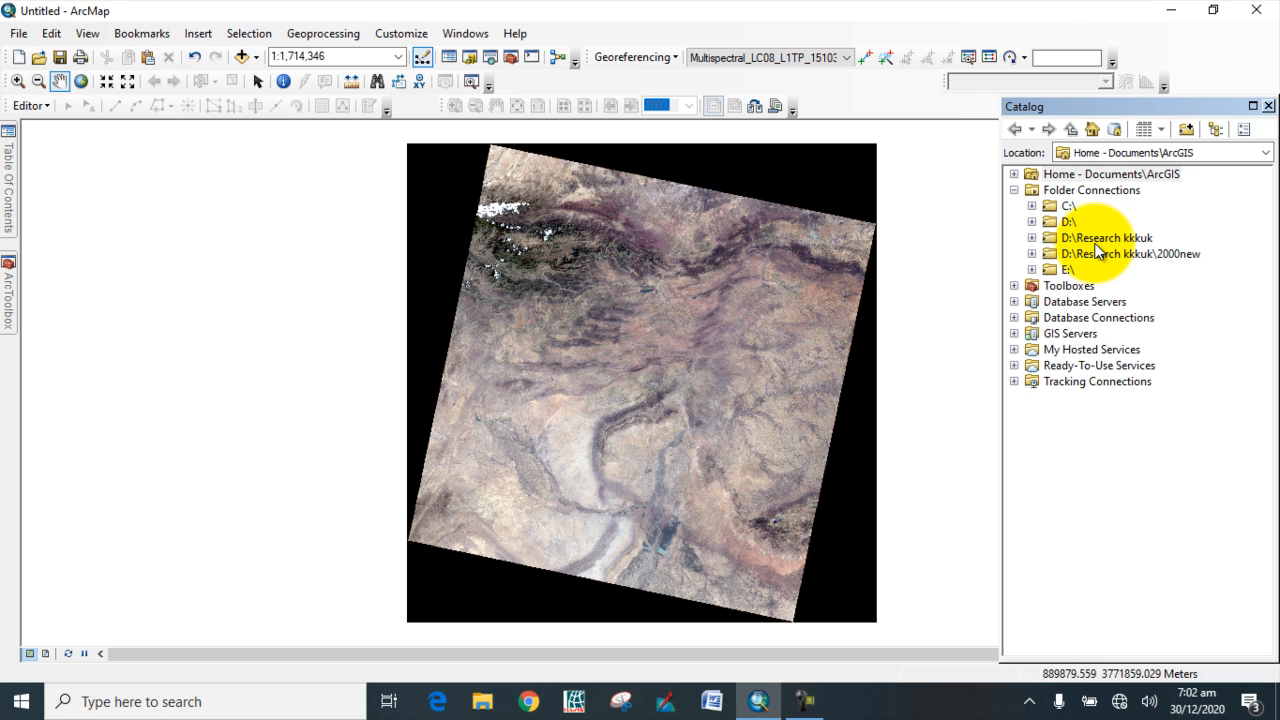
double_click(1218, 104)
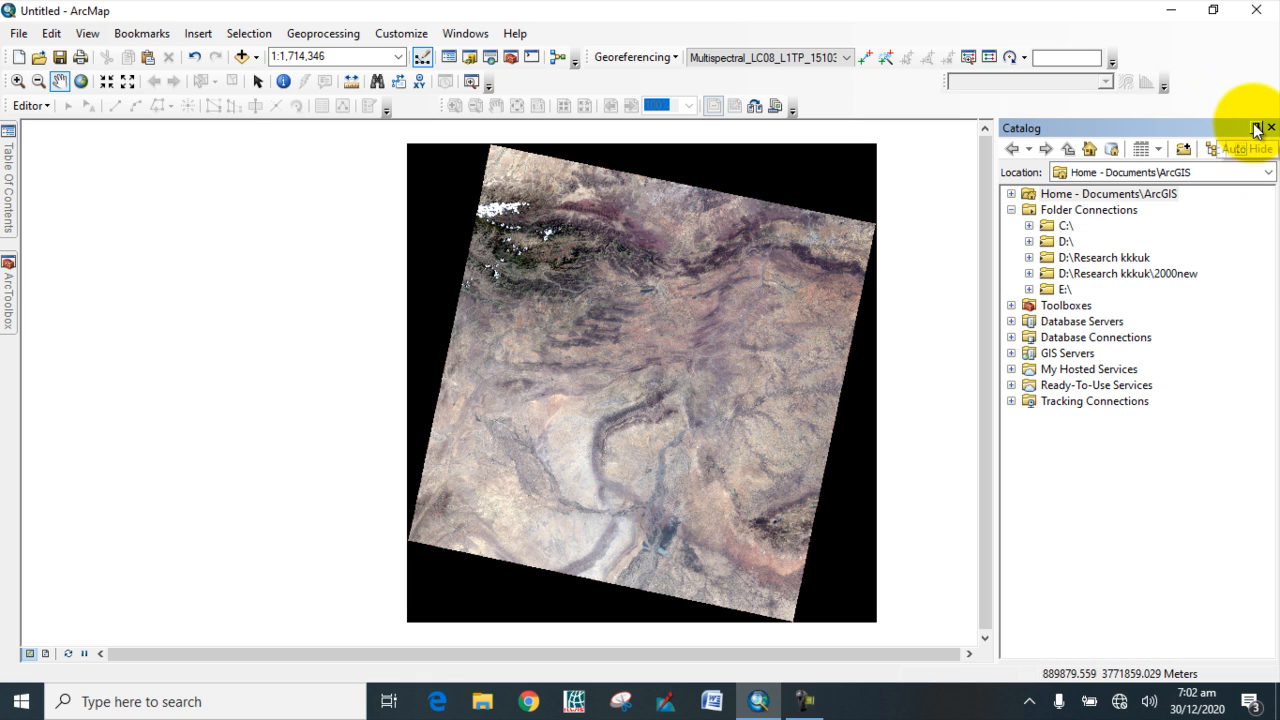
left_click(1257, 127)
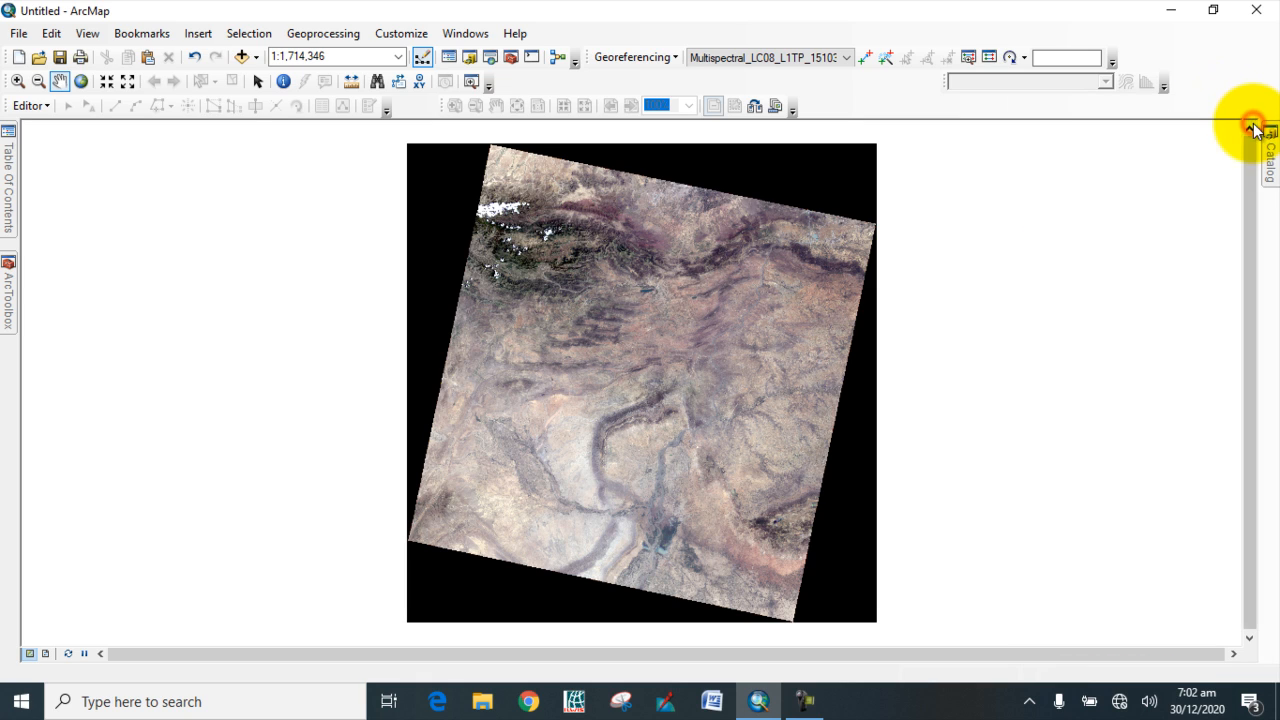
View the files offered for adding from the LC08_L1TP_151037_20200620 folder, and leave without adding any data
left_click(243, 60)
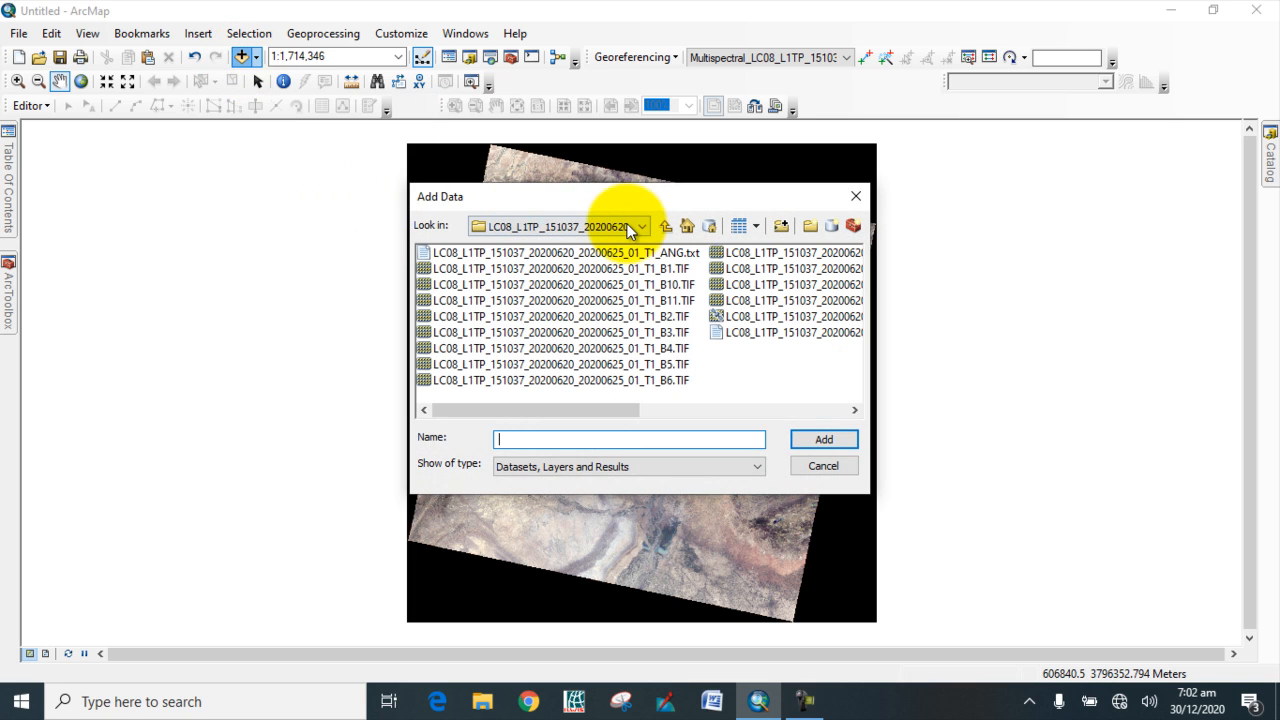
left_click(854, 196)
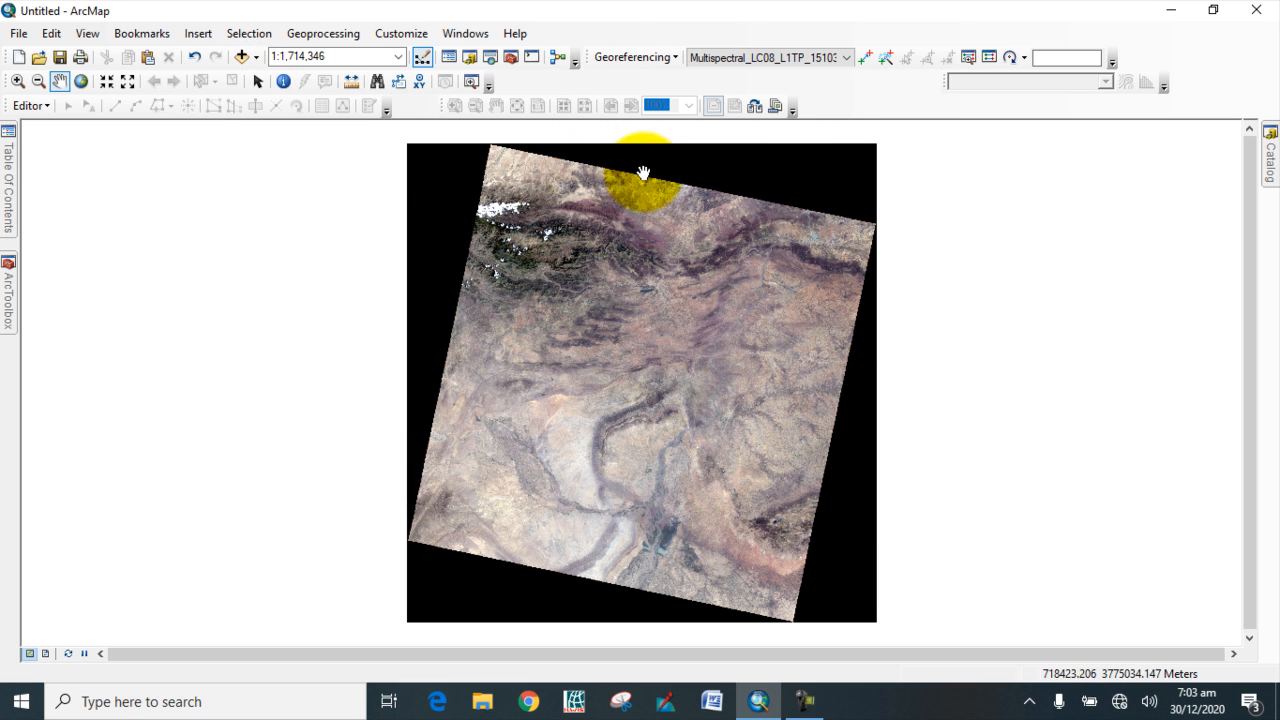
Show the Geostatistical Analyst toolbar and dock it next to the Tools toolbar
right_click(634, 27)
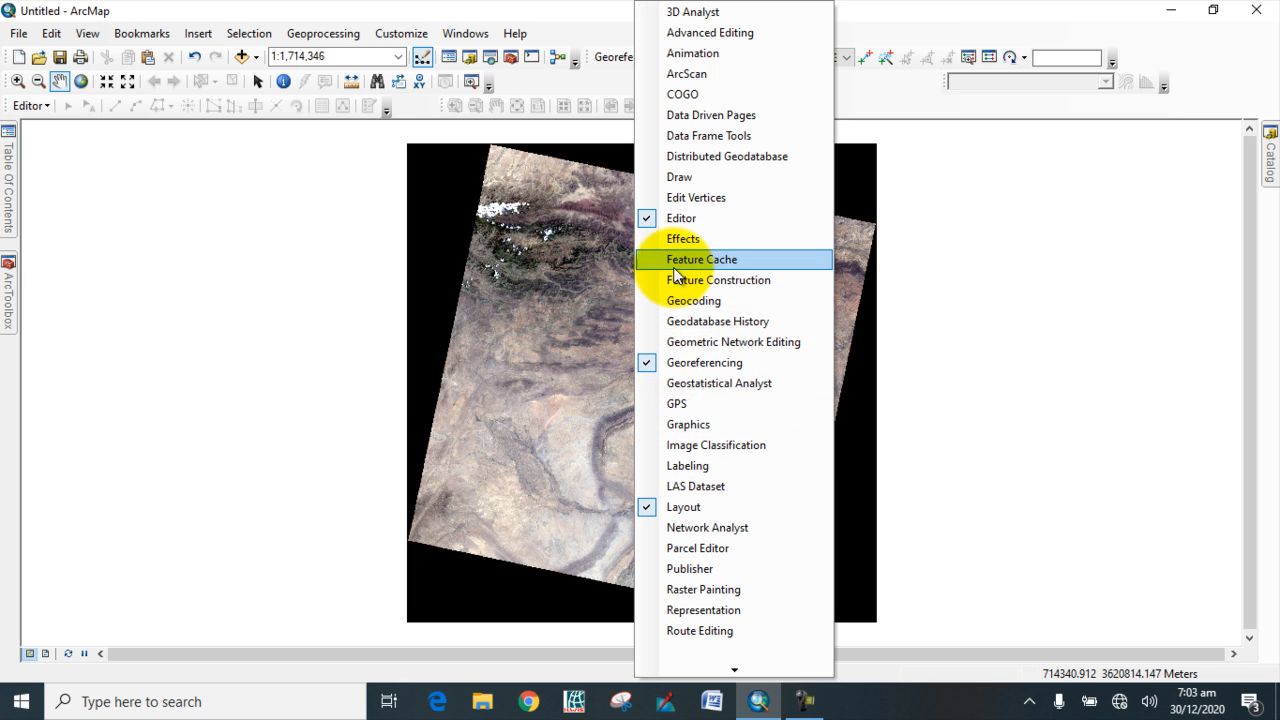
left_click(646, 385)
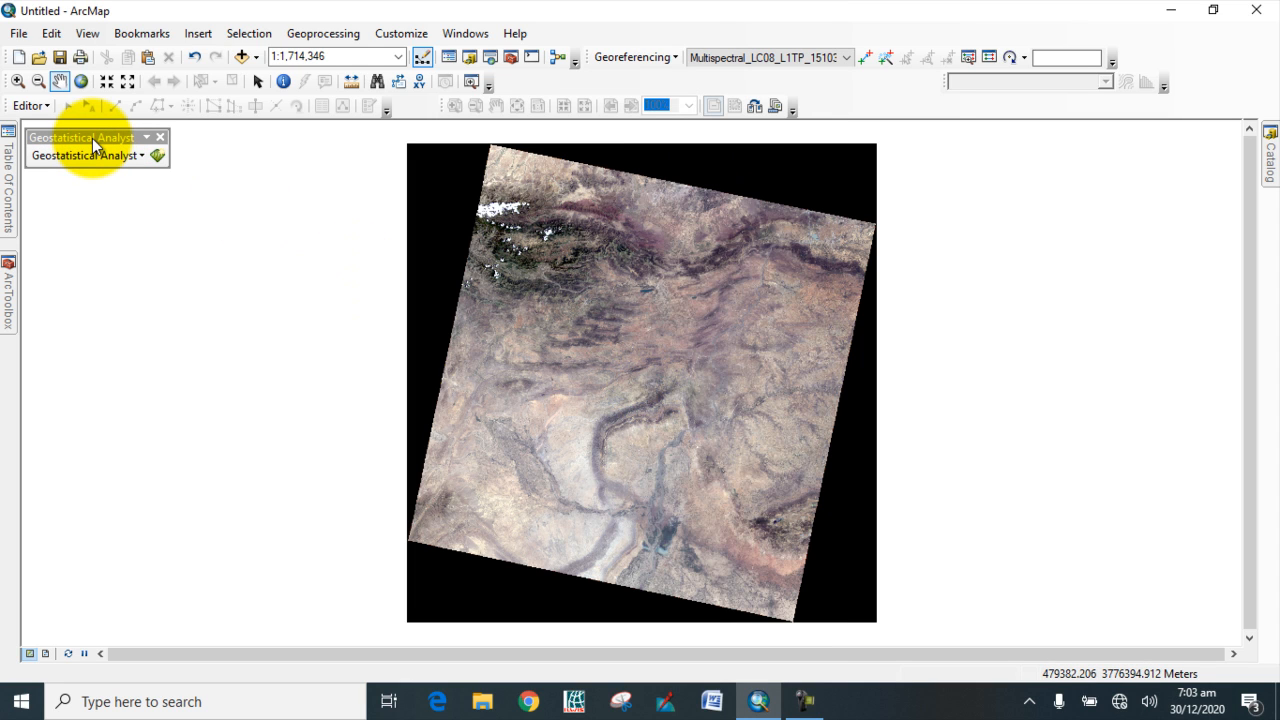
left_click_drag(94, 137, 537, 84)
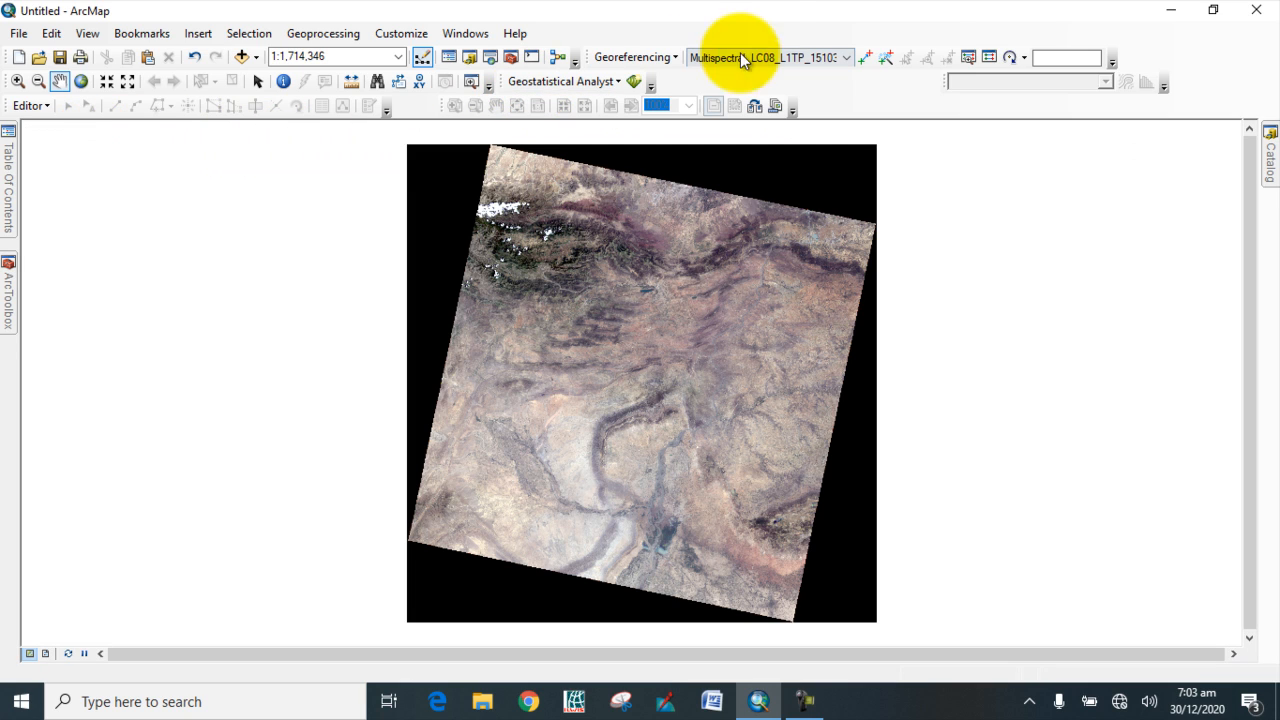
Show the Image Classification toolbar
right_click(719, 28)
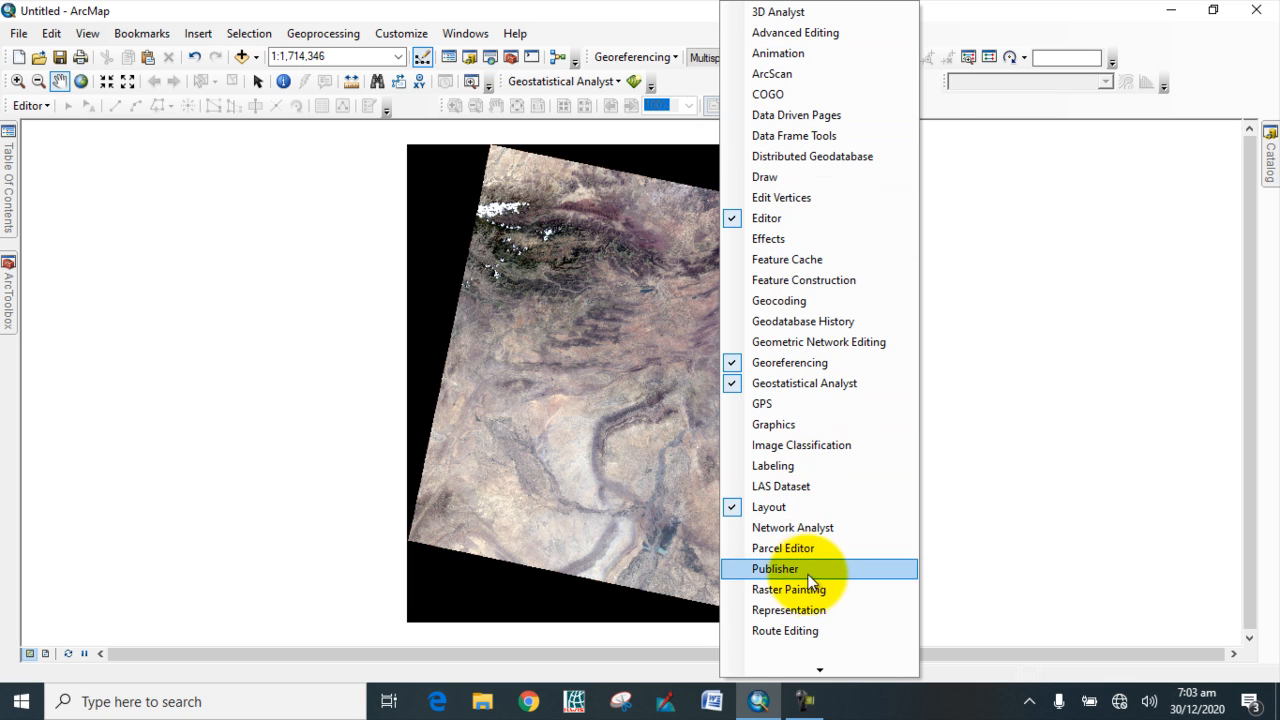
mouse_move(816, 668)
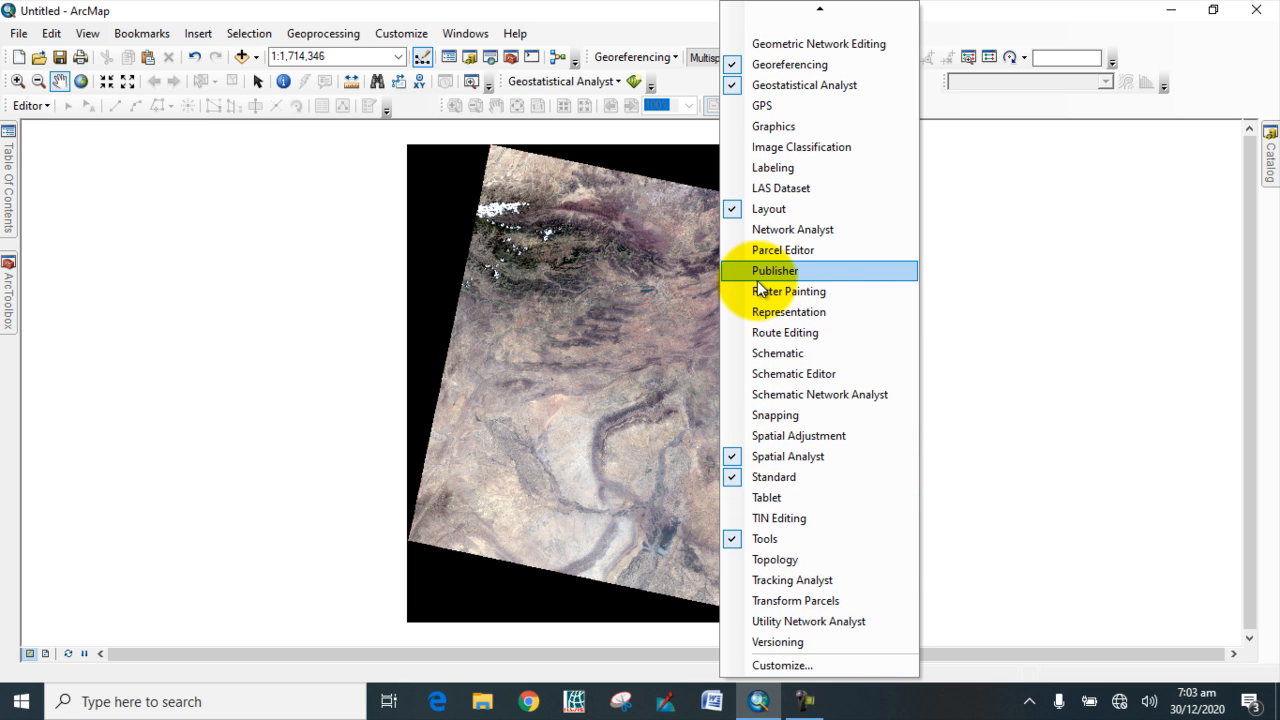
left_click(757, 152)
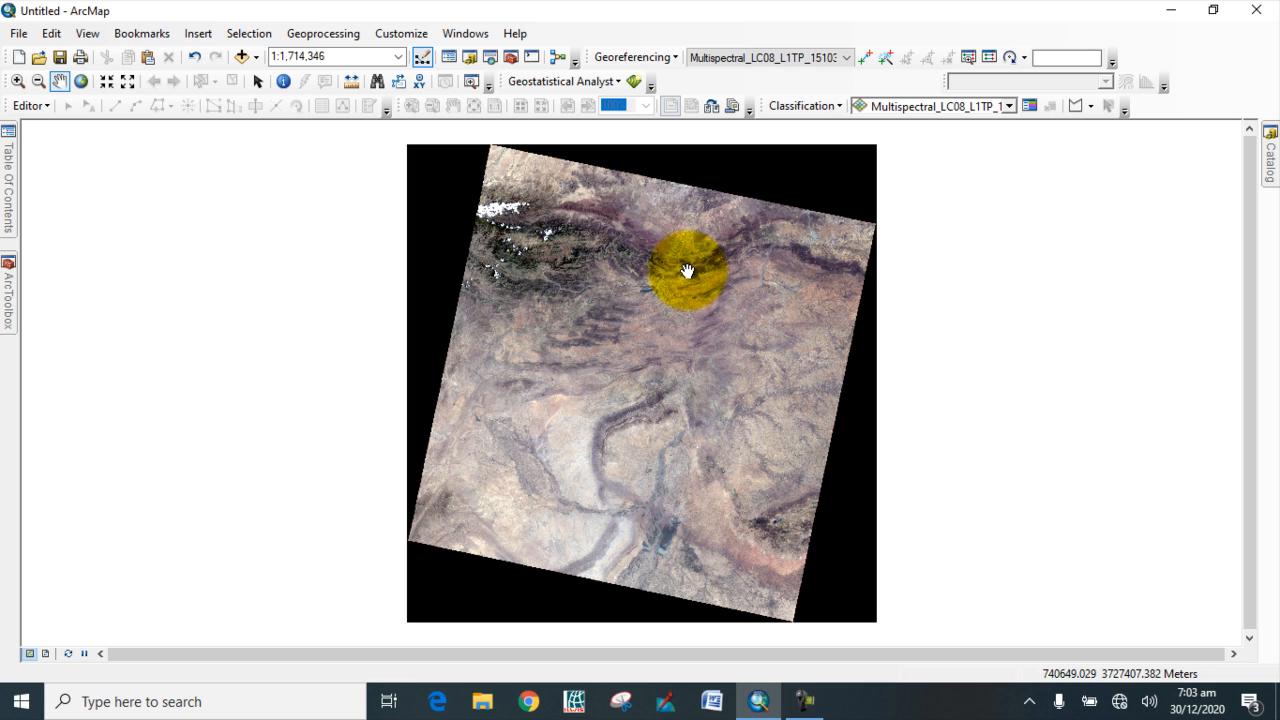
Draw a four-sided training sample polygon over the dark, cloud-dotted area in the northwest of the Landsat image
left_click(1078, 106)
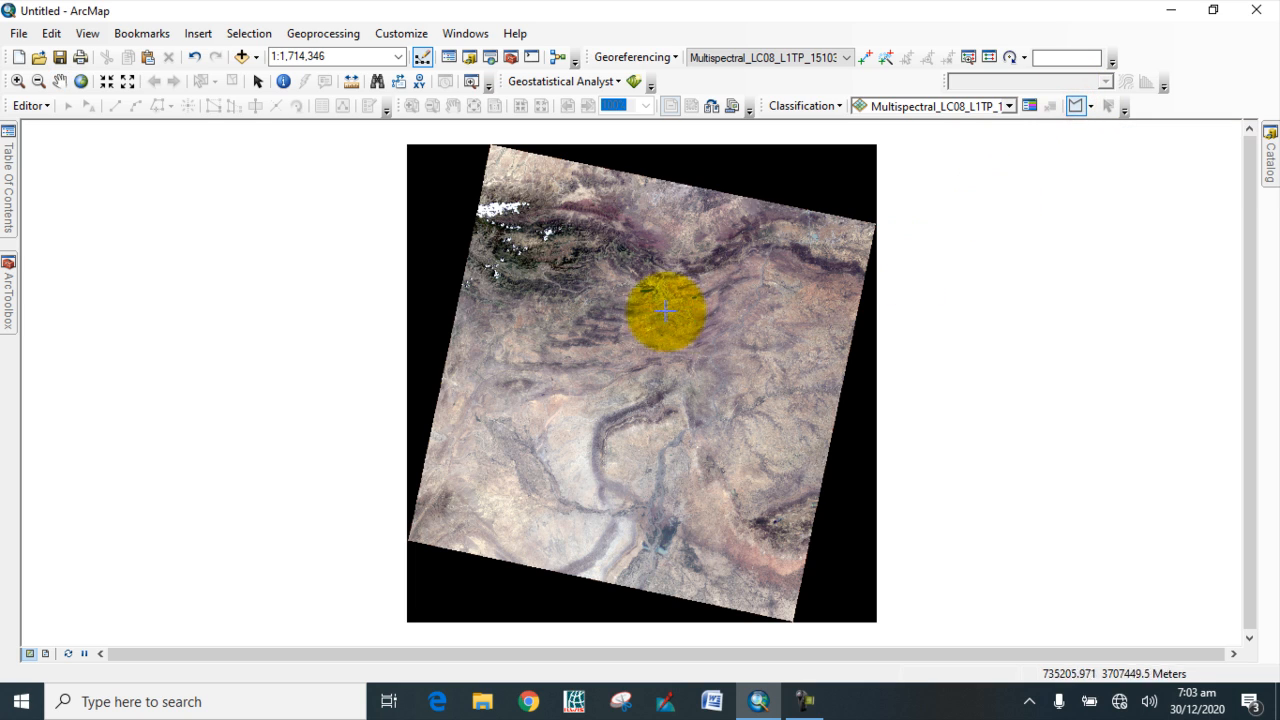
left_click(505, 202)
left_click(556, 211)
left_click(529, 262)
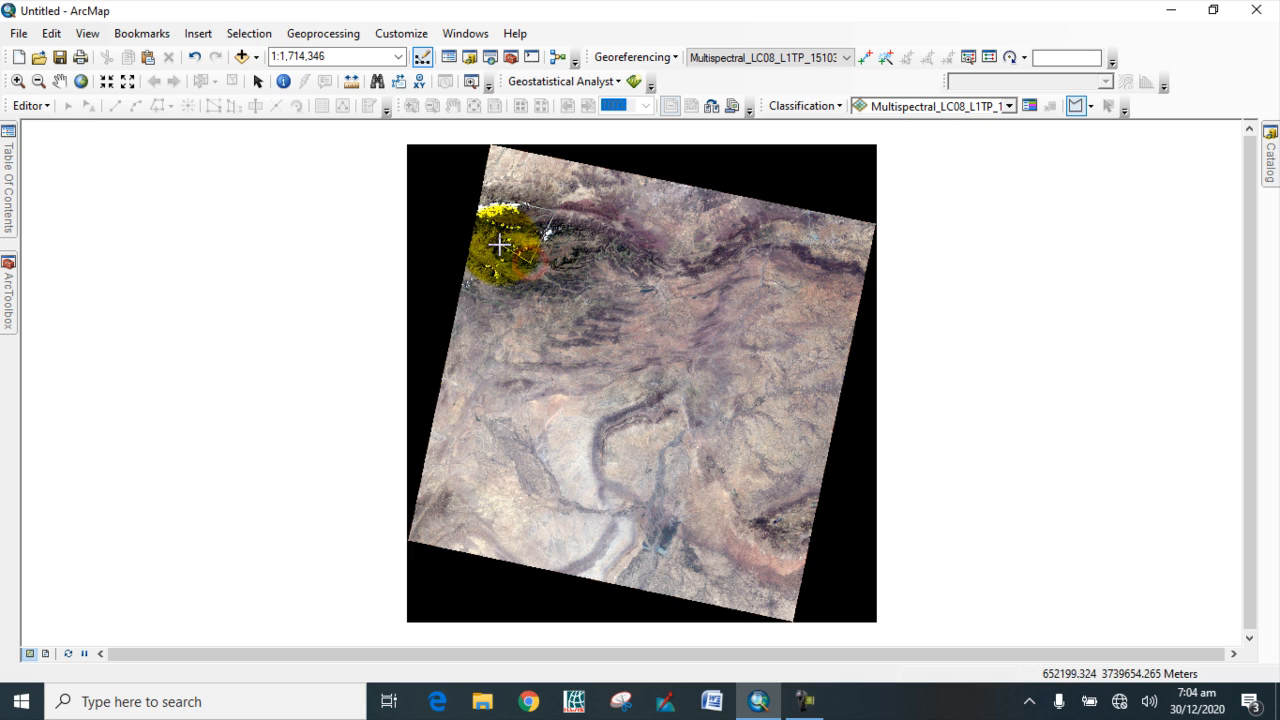
double_click(495, 245)
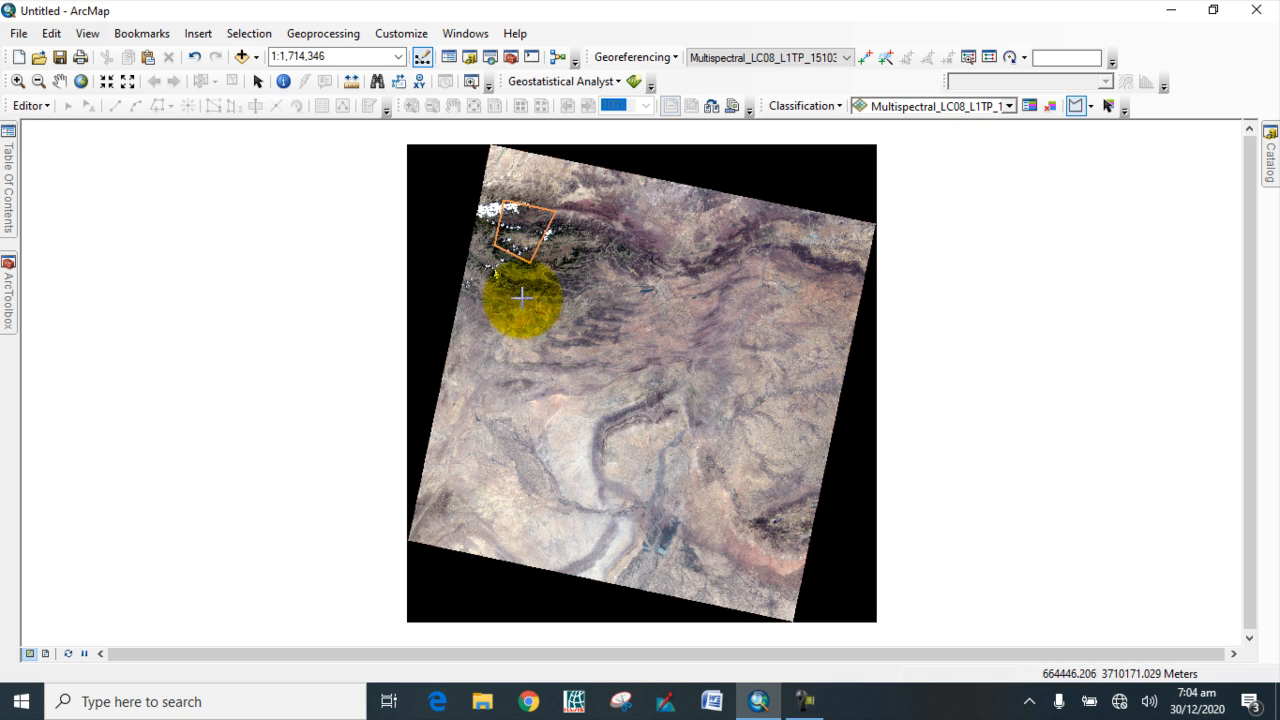